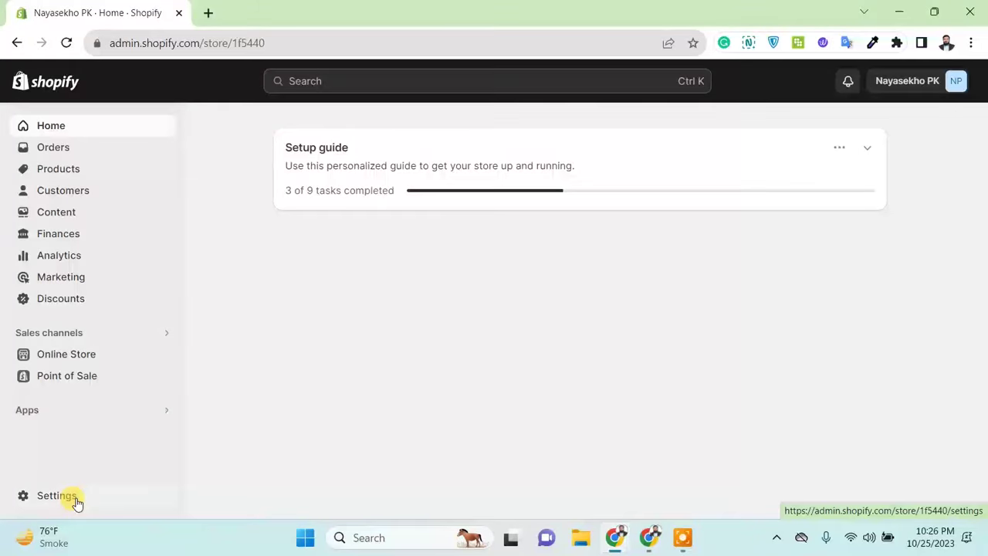
- Open the store's Shipping and delivery settings and look through the available sections
{"action": "left_click", "coordinate": [74, 501]}
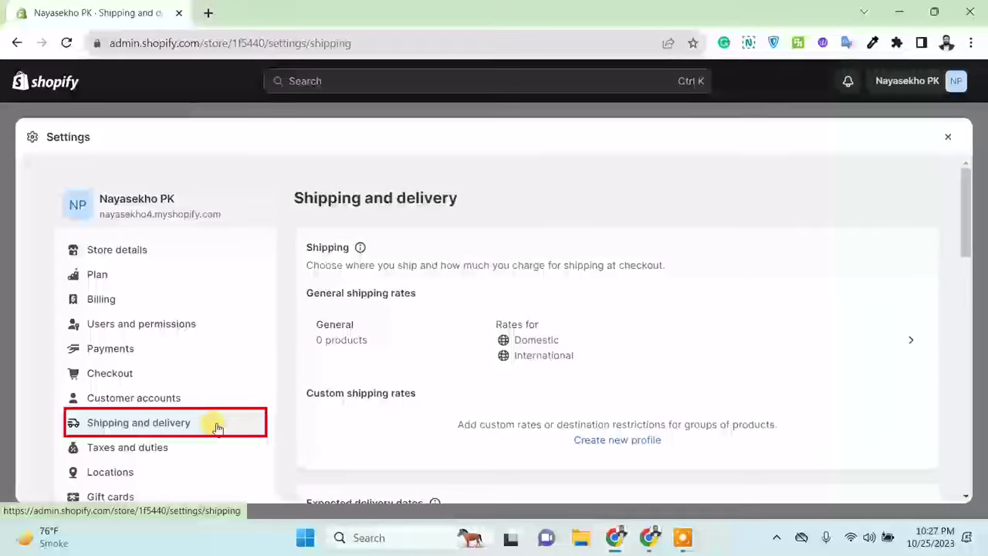
{"action": "scroll", "coordinate": [532, 224], "scroll_direction": "down", "scroll_amount": 3}
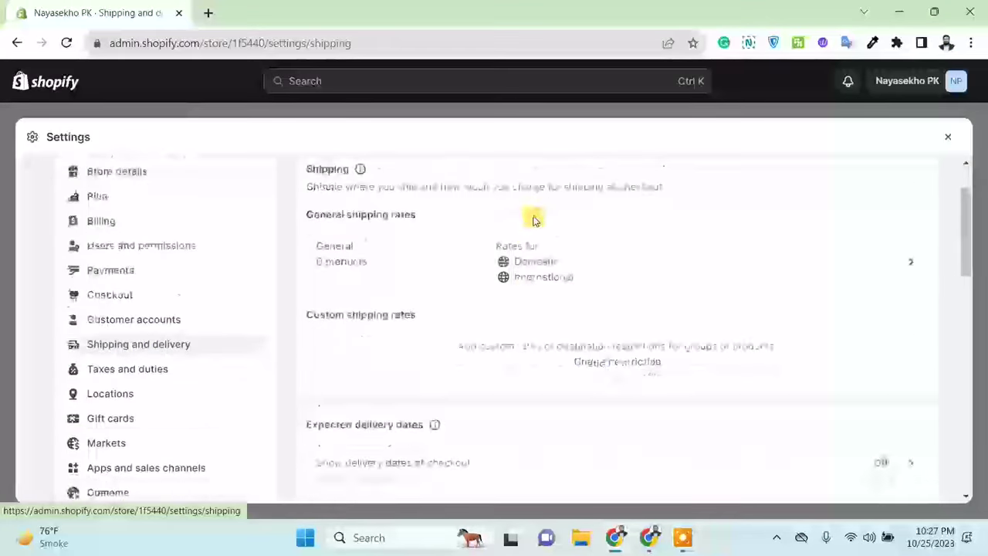
{"action": "scroll", "coordinate": [538, 270], "scroll_direction": "down", "scroll_amount": 10}
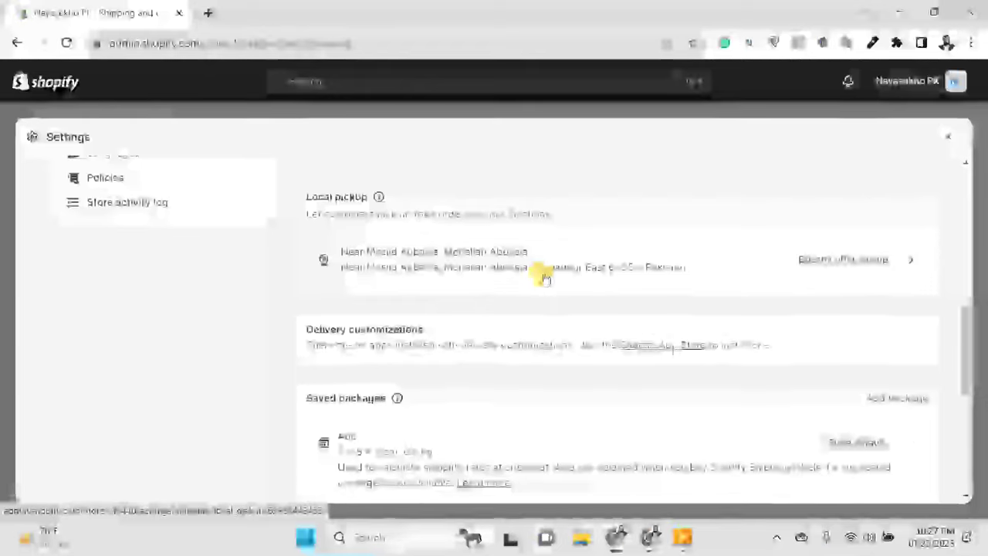
{"action": "scroll", "coordinate": [542, 274], "scroll_direction": "down", "scroll_amount": 3}
{"action": "scroll", "coordinate": [554, 276], "scroll_direction": "up", "scroll_amount": 5}
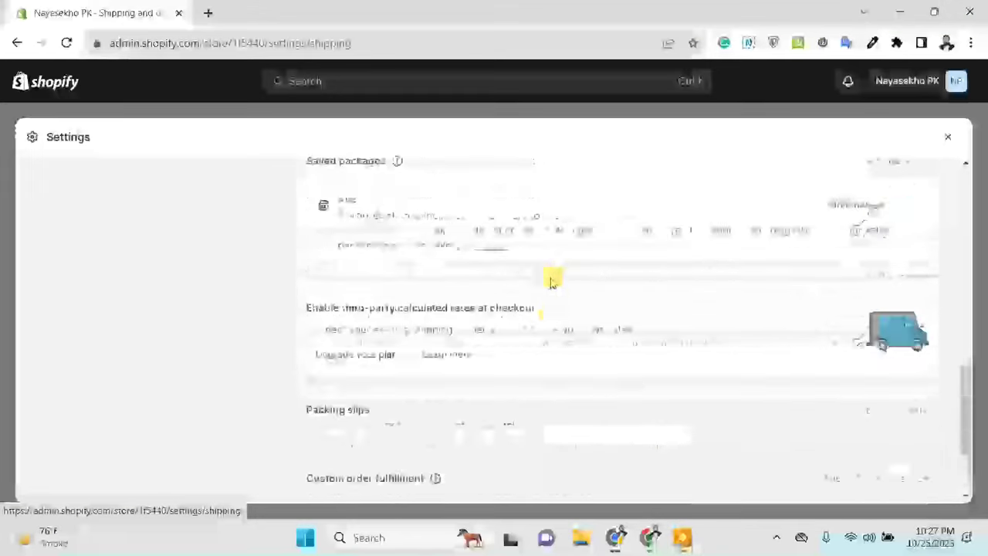
{"action": "scroll", "coordinate": [556, 285], "scroll_direction": "up", "scroll_amount": 10}
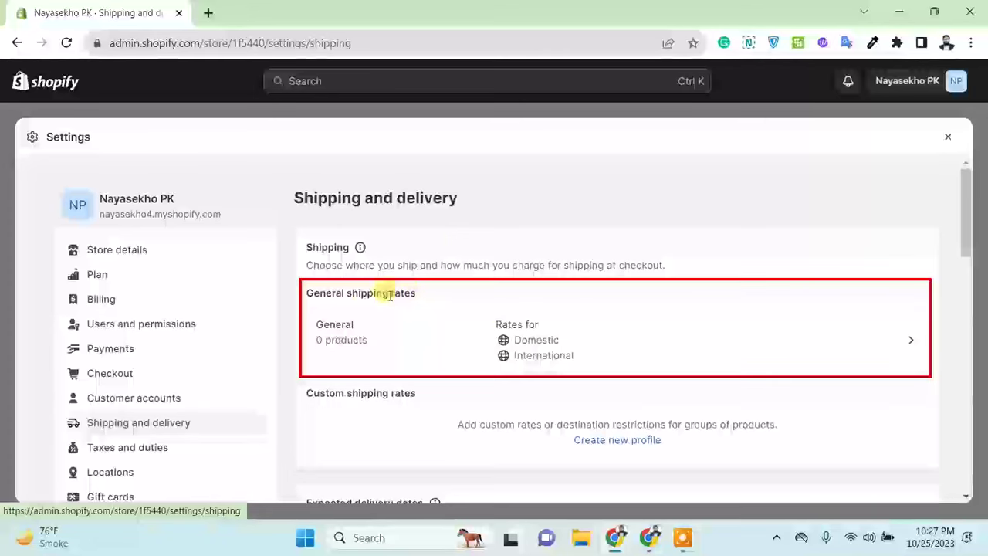
- Open the General shipping profile and start a new Domestic rate with the option to set up your own rates
{"action": "left_click", "coordinate": [729, 337]}
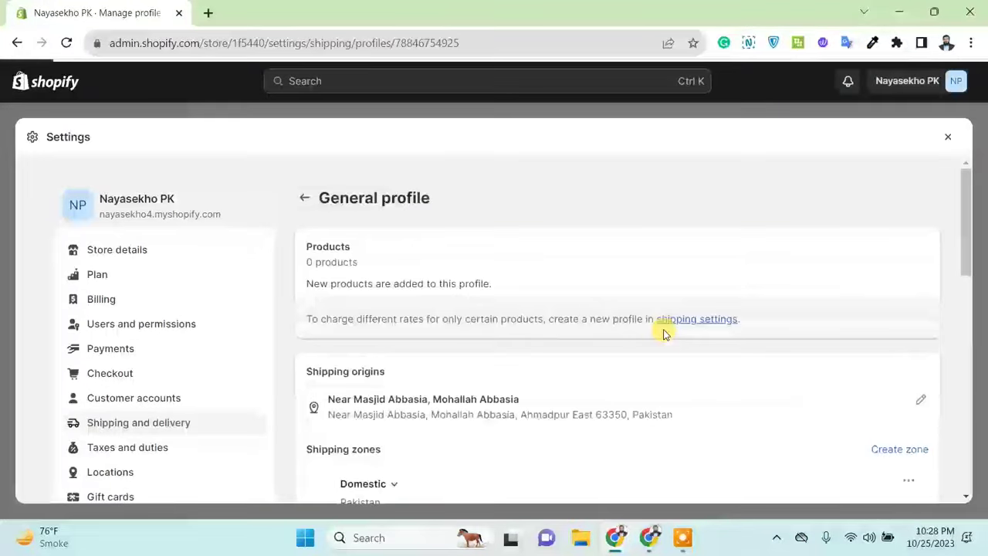
{"action": "scroll", "coordinate": [606, 238], "scroll_direction": "down", "scroll_amount": 3}
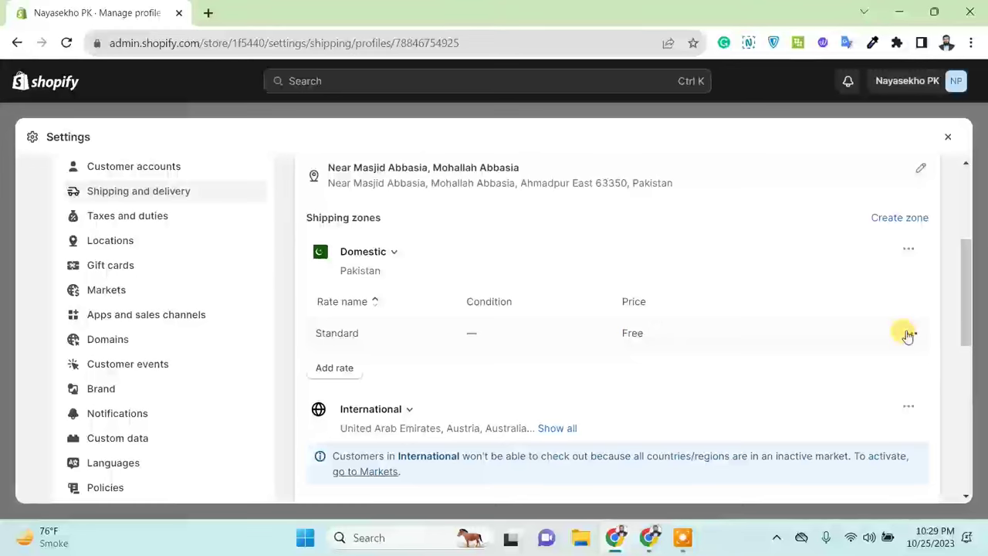
{"action": "left_click", "coordinate": [328, 370]}
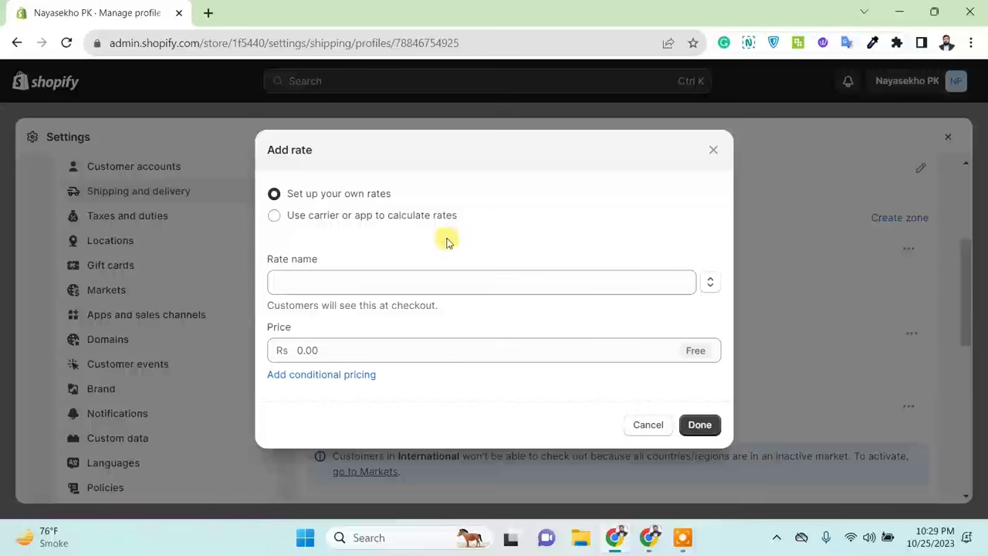
{"action": "left_click", "coordinate": [392, 221]}
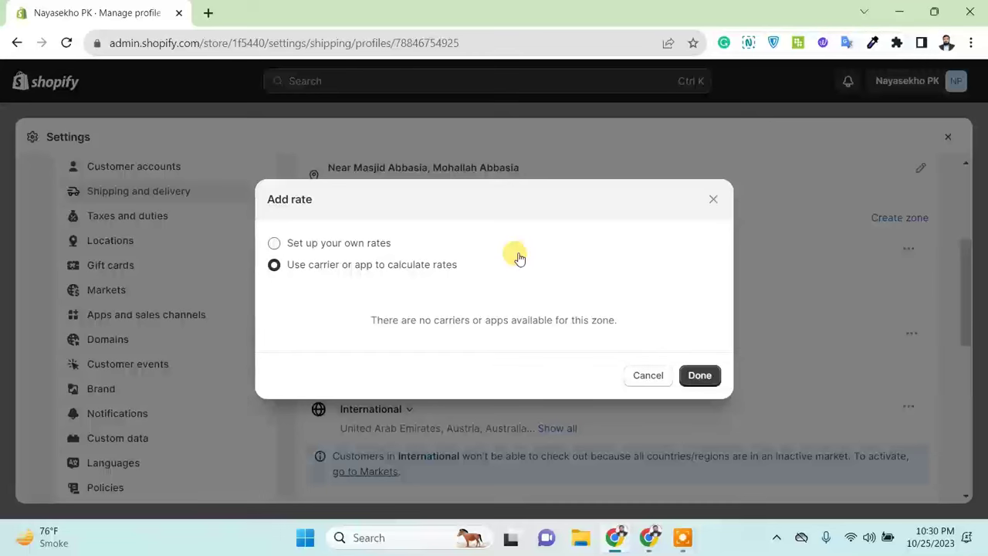
{"action": "left_click", "coordinate": [310, 242]}
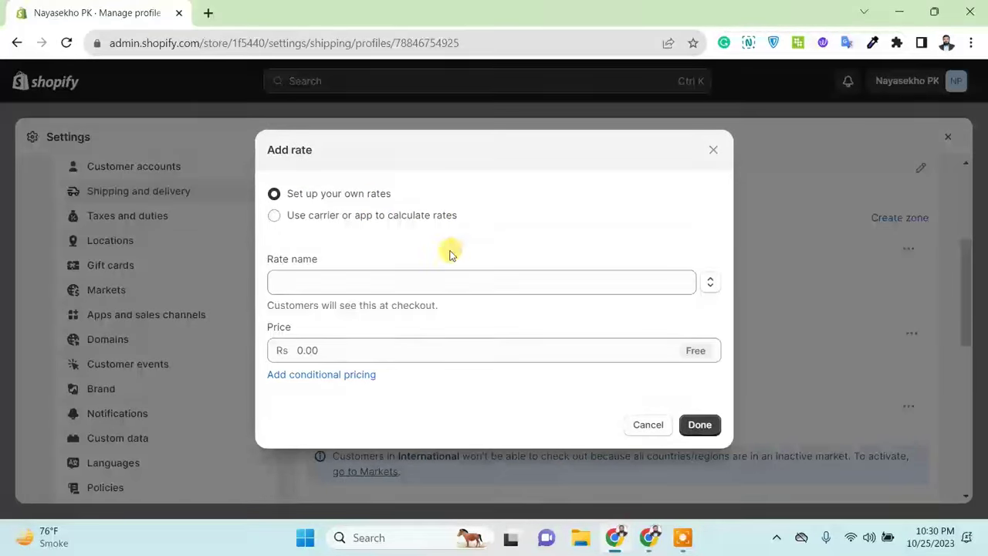
- Name the new Domestic rate "Fast Shipping" and set its price to Rs 300
{"action": "left_click", "coordinate": [413, 287]}
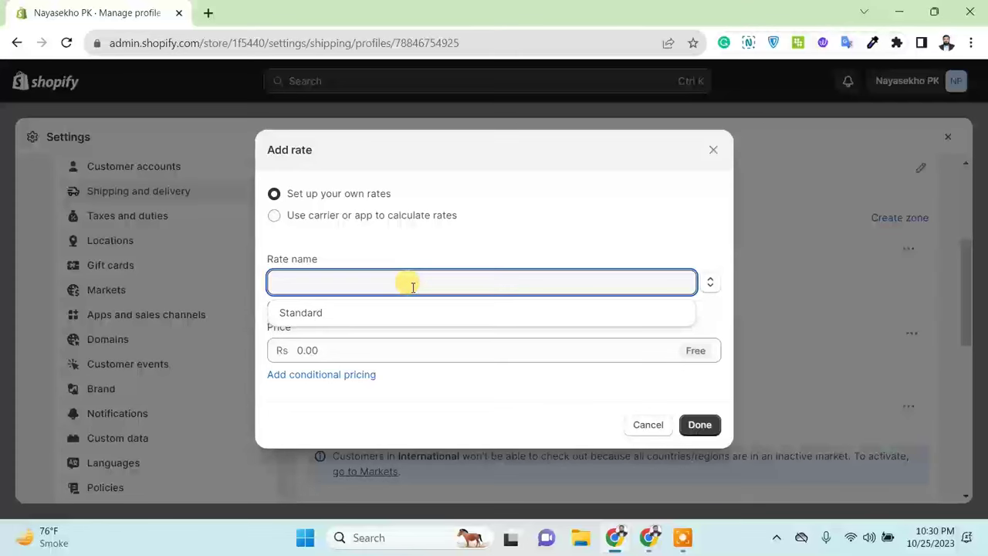
{"action": "type", "text": "ast"}
{"action": "key", "text": "BackSpace"}
{"action": "key", "text": "BackSpace"}
{"action": "type", "text": "t"}
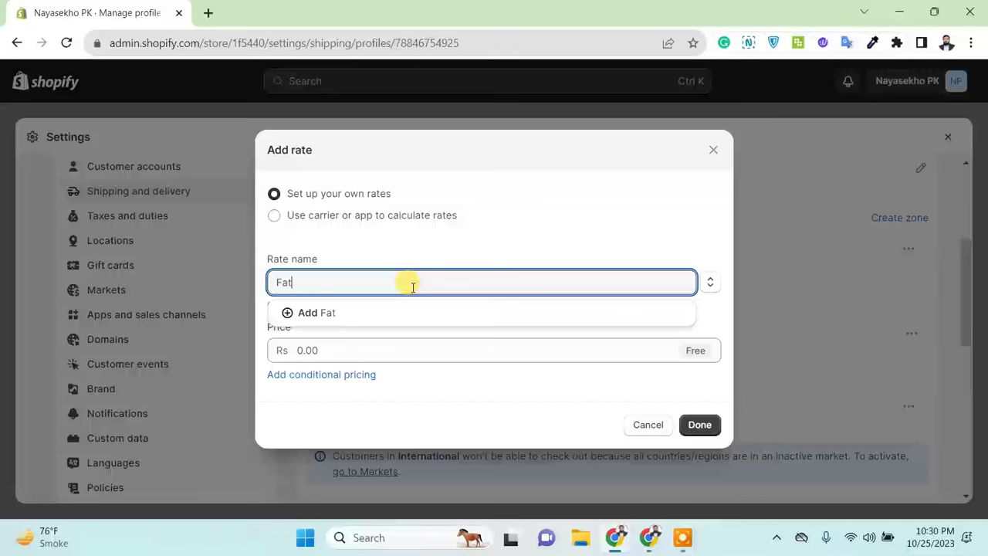
{"action": "type", "text": "st Shipping"}
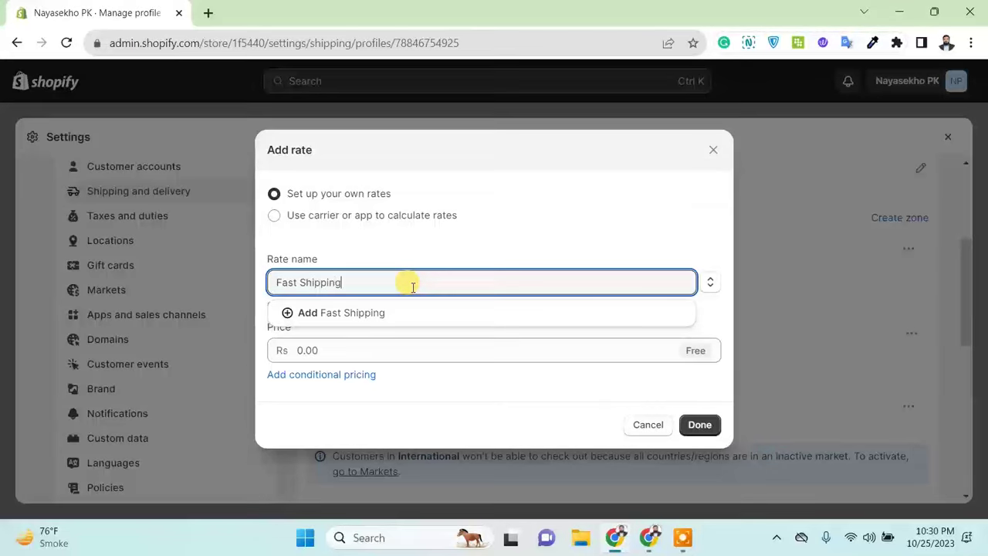
{"action": "left_click", "coordinate": [387, 316]}
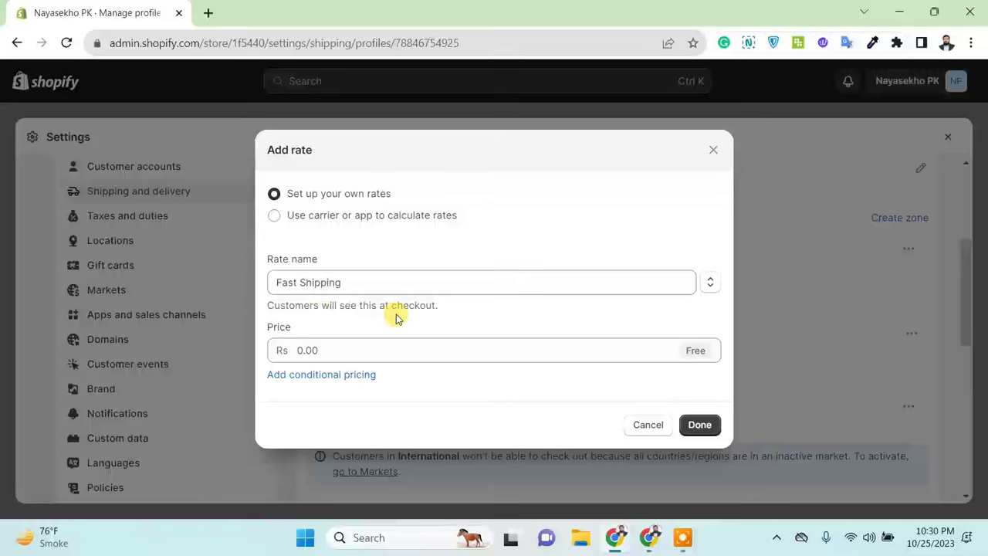
{"action": "left_click", "coordinate": [392, 345]}
{"action": "type", "text": "300"}
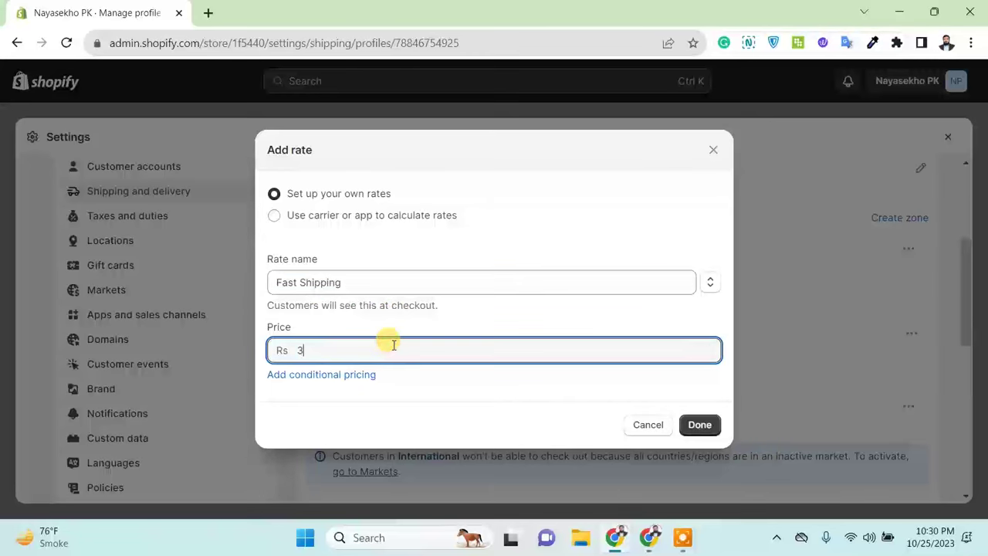
{"action": "left_click", "coordinate": [398, 313]}
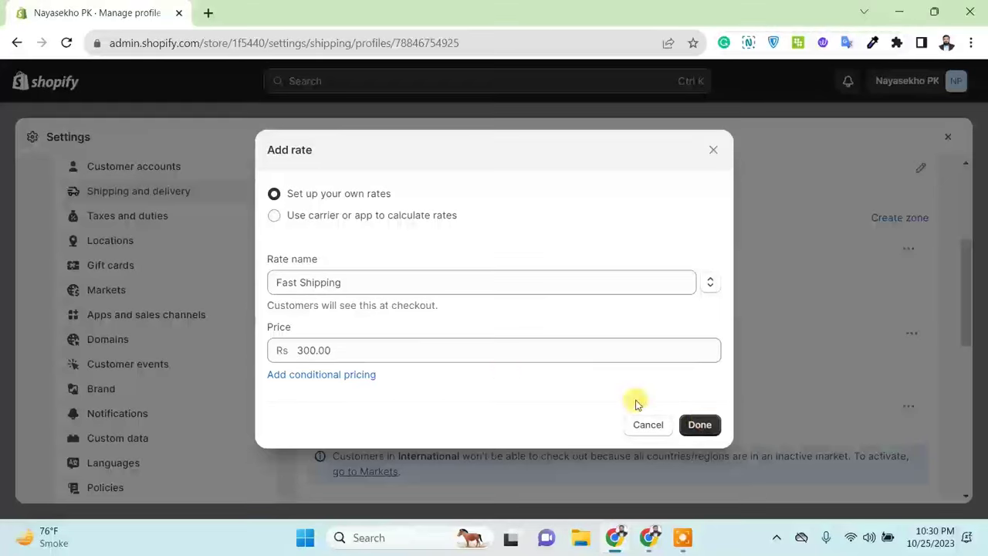
- Try the order-price and item-weight conditions for the Fast Shipping rate, and remove the conditional pricing
{"action": "left_click", "coordinate": [335, 381]}
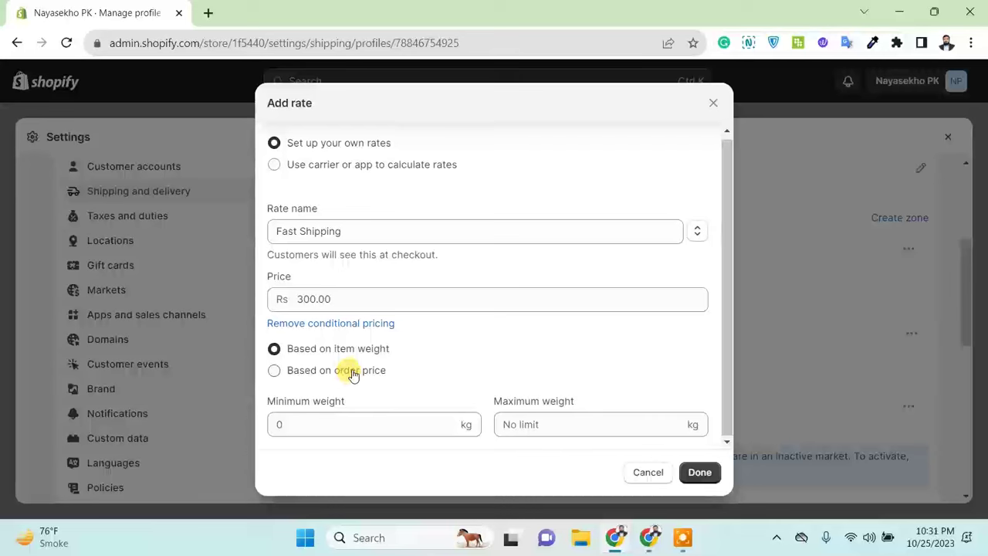
{"action": "left_click", "coordinate": [353, 373]}
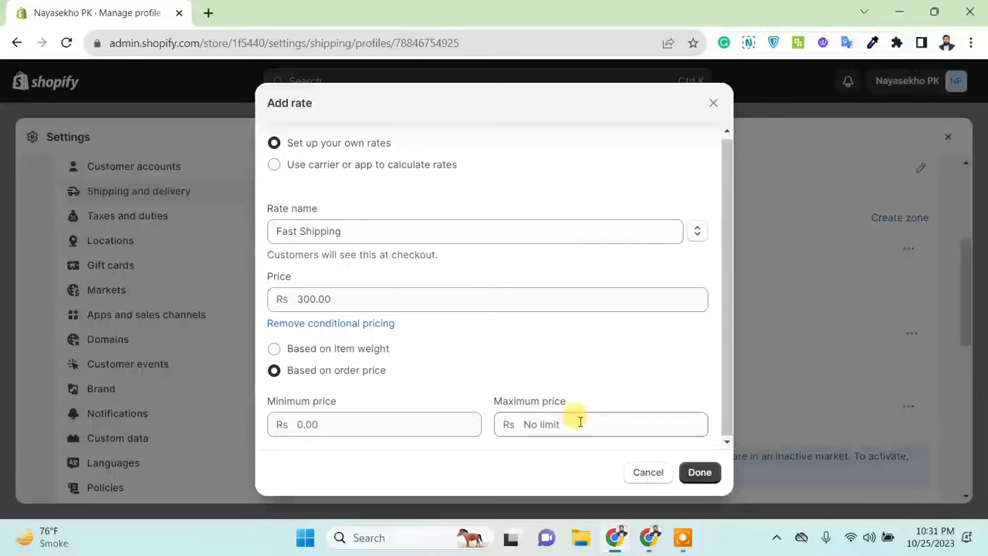
{"action": "left_click", "coordinate": [370, 349]}
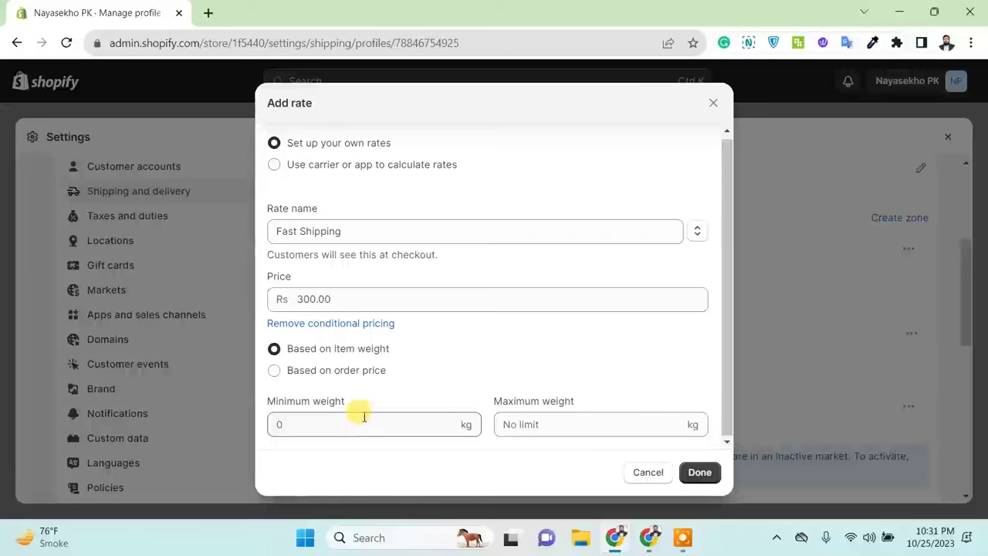
{"action": "left_click", "coordinate": [348, 323]}
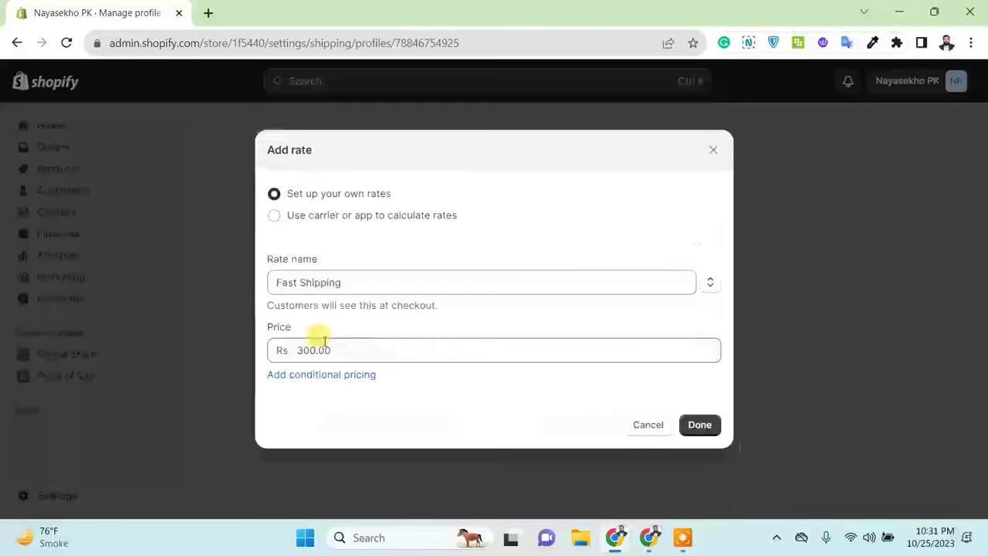
- Confirm the Fast Shipping rate and set the Domestic Standard rate's price to Rs 150
{"action": "left_click", "coordinate": [700, 425]}
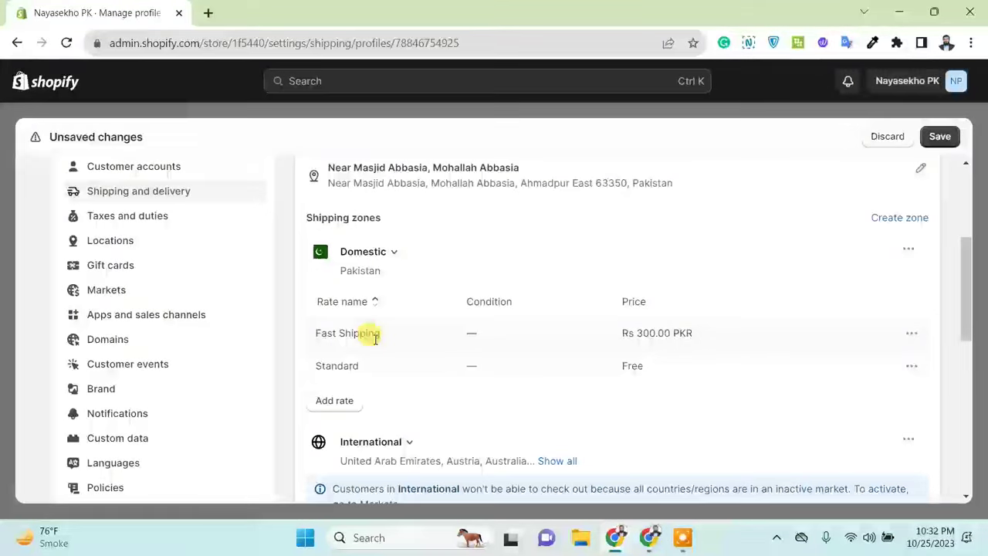
{"action": "left_click", "coordinate": [910, 367]}
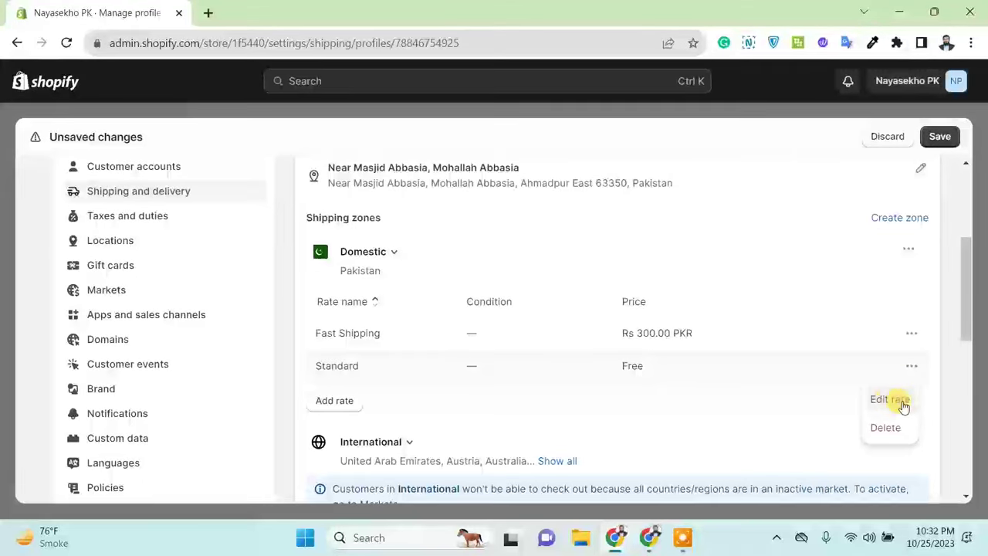
{"action": "left_click", "coordinate": [896, 401]}
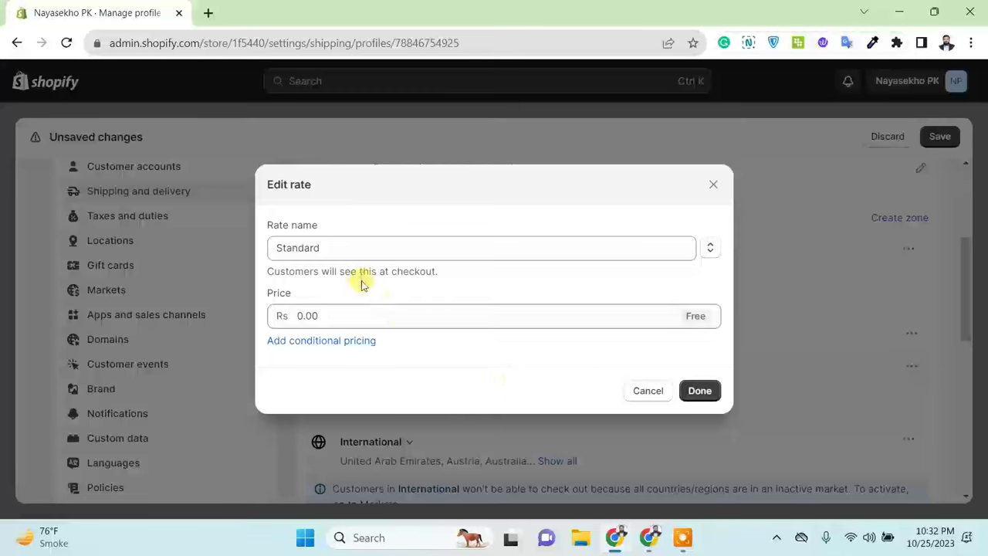
{"action": "left_click", "coordinate": [341, 316]}
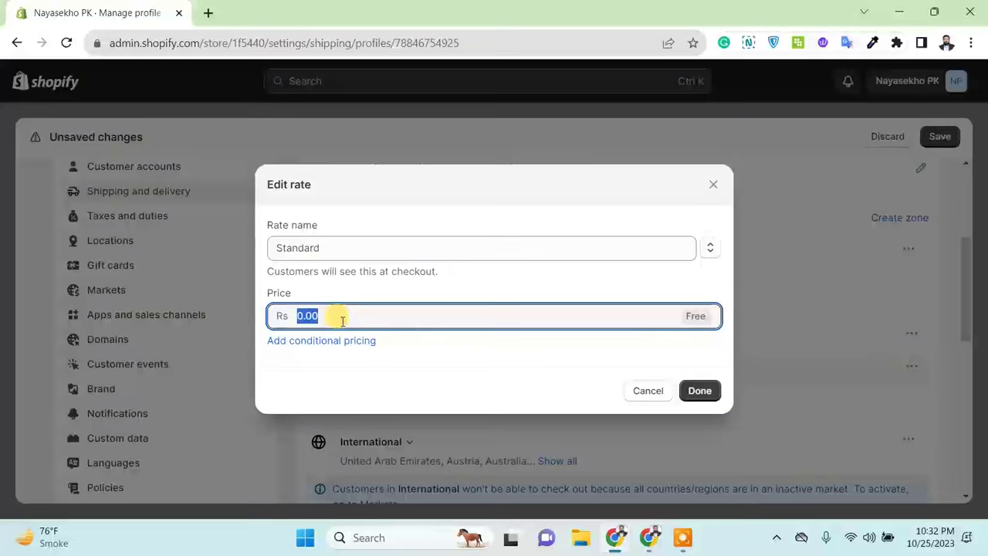
{"action": "type", "text": "150"}
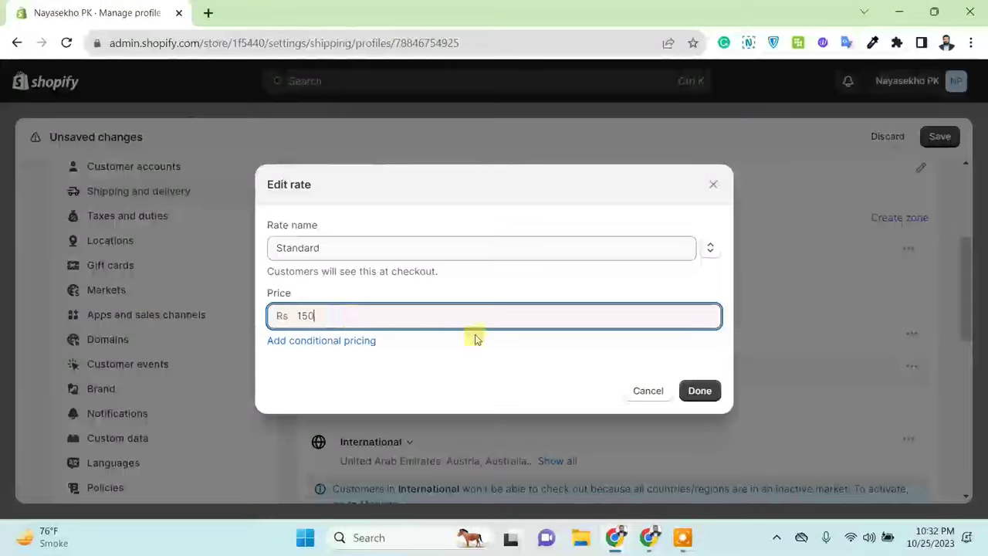
{"action": "left_click", "coordinate": [692, 389]}
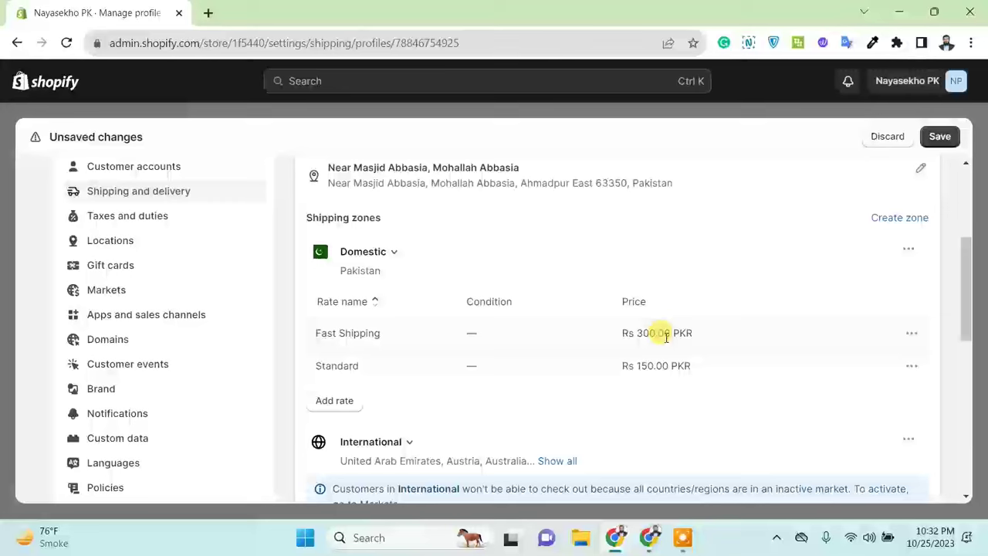
- Review the Domestic and International shipping zones, including International's markets, its rates and the regions not covered
{"action": "scroll", "coordinate": [603, 258], "scroll_direction": "down", "scroll_amount": 2}
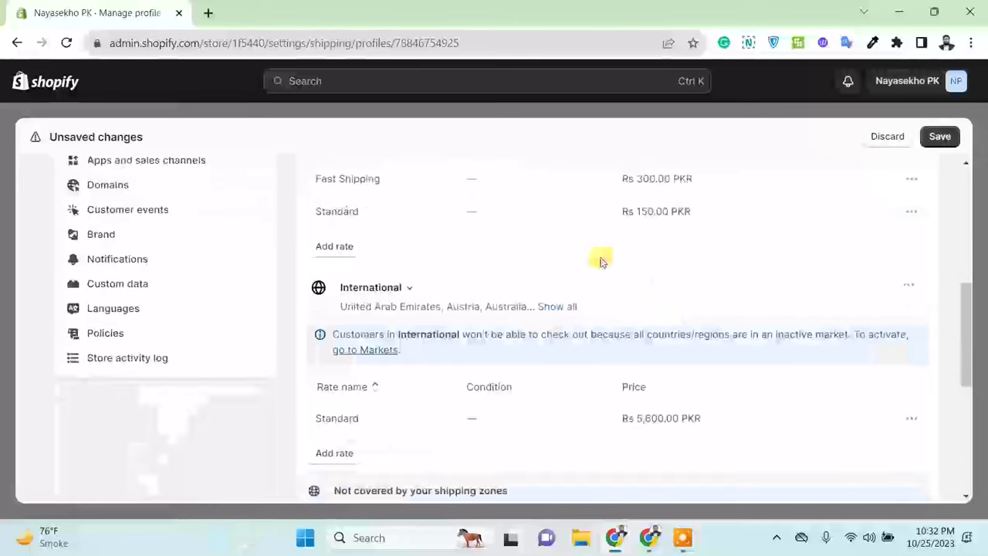
{"action": "scroll", "coordinate": [475, 270], "scroll_direction": "up", "scroll_amount": 2}
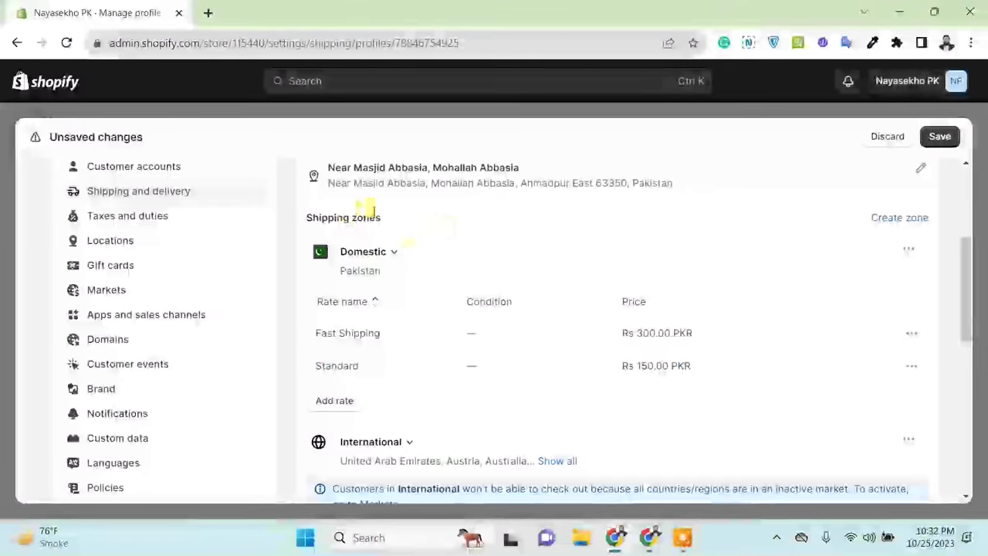
{"action": "scroll", "coordinate": [502, 247], "scroll_direction": "down", "scroll_amount": 2}
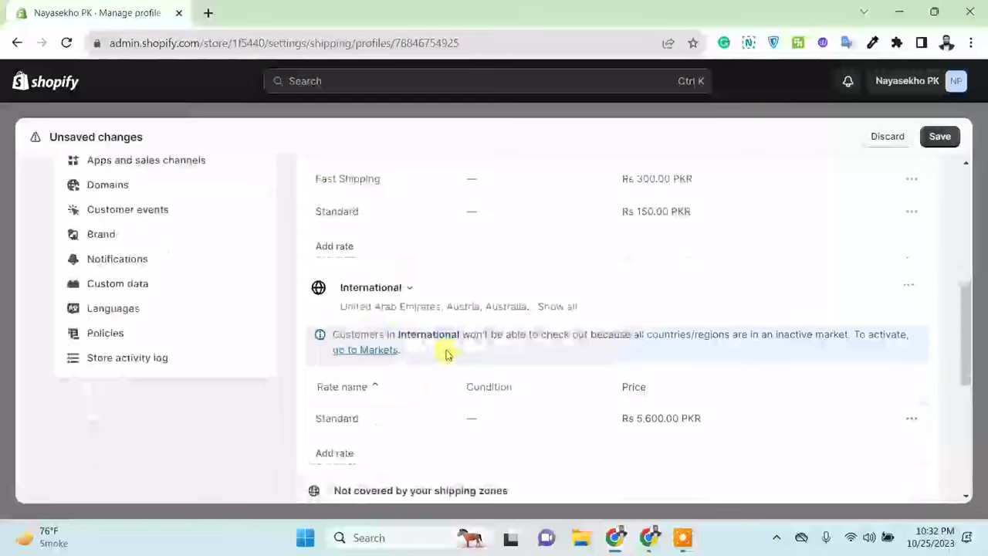
{"action": "left_click", "coordinate": [409, 288]}
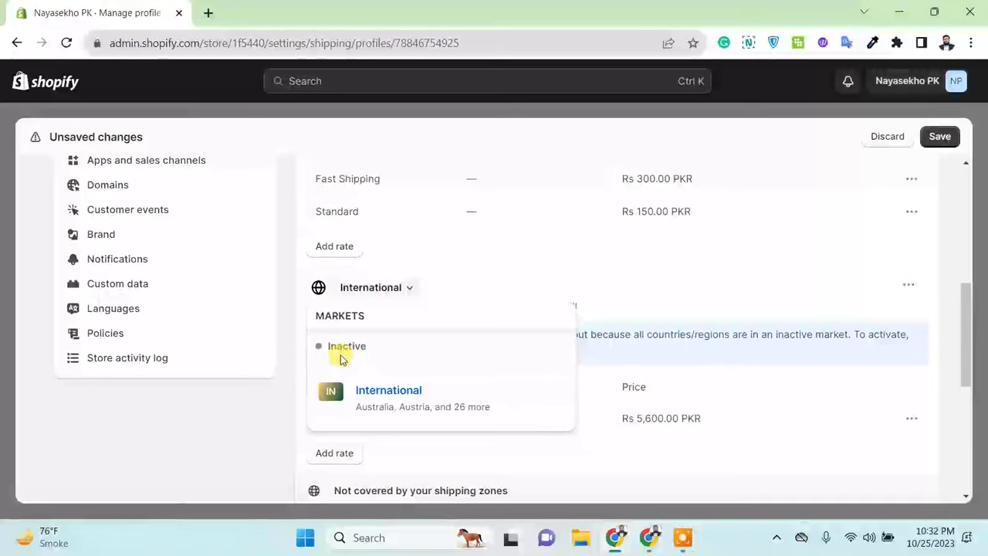
{"action": "left_click", "coordinate": [409, 286]}
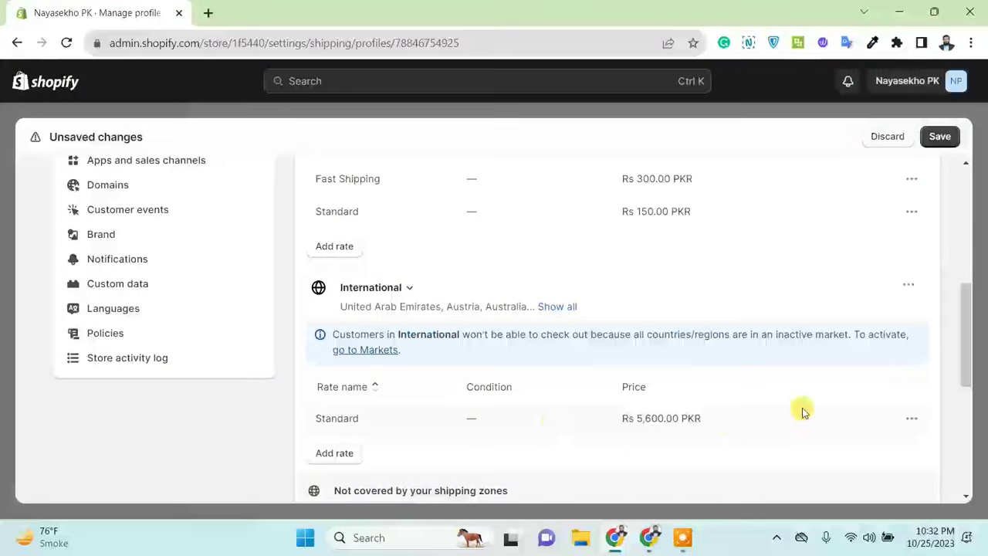
{"action": "scroll", "coordinate": [893, 409], "scroll_direction": "down", "scroll_amount": 1}
{"action": "scroll", "coordinate": [893, 410], "scroll_direction": "down", "scroll_amount": 1}
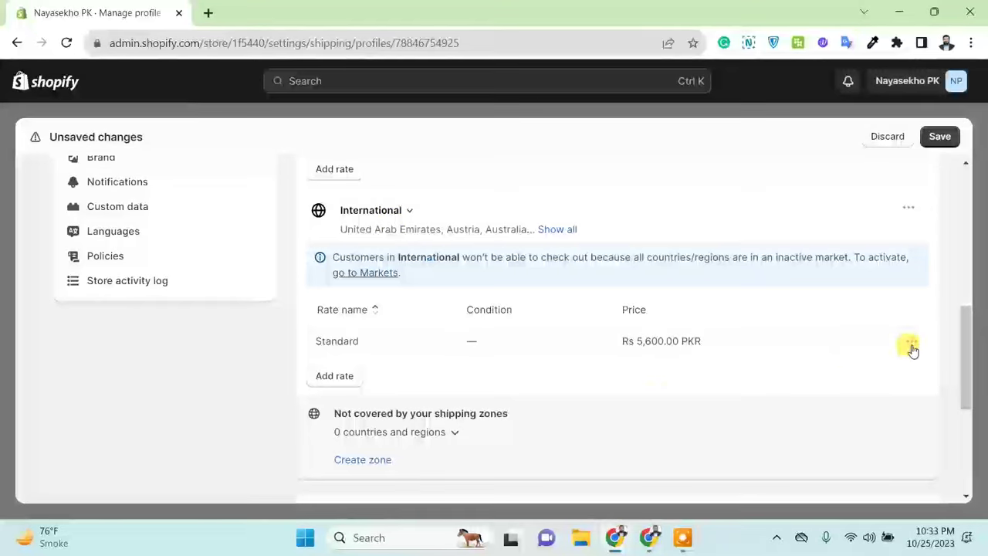
{"action": "scroll", "coordinate": [484, 253], "scroll_direction": "up", "scroll_amount": 3}
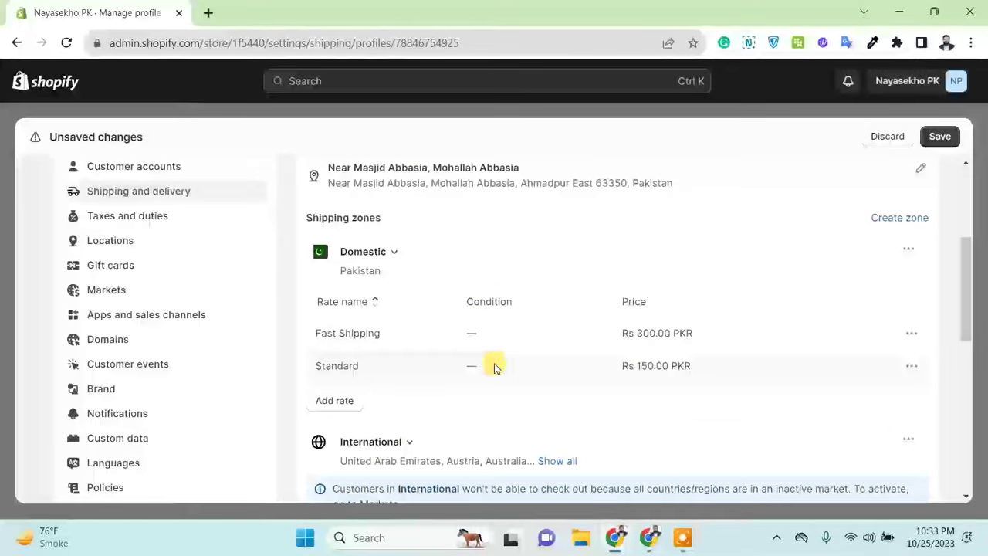
{"action": "scroll", "coordinate": [491, 359], "scroll_direction": "down", "scroll_amount": 3}
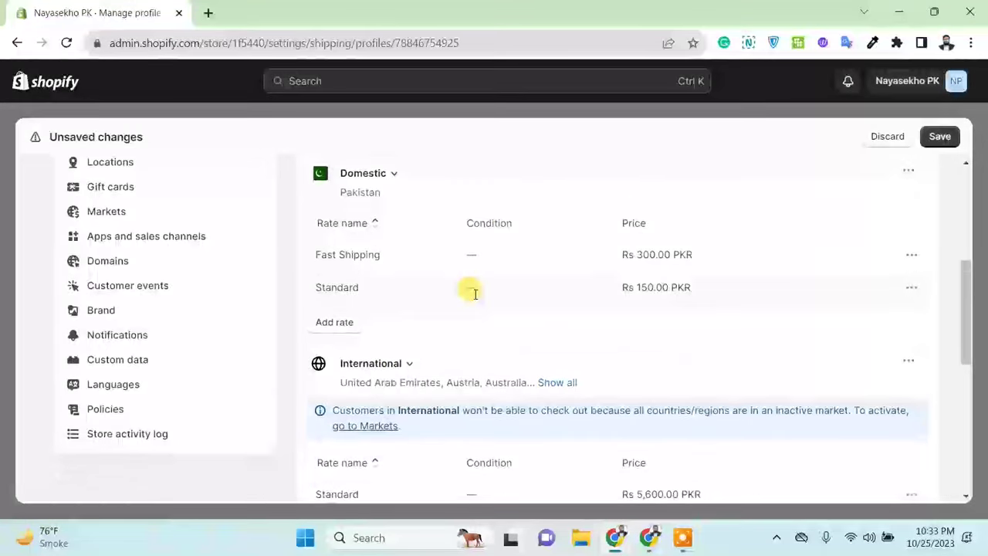
{"action": "scroll", "coordinate": [473, 297], "scroll_direction": "down", "scroll_amount": 3}
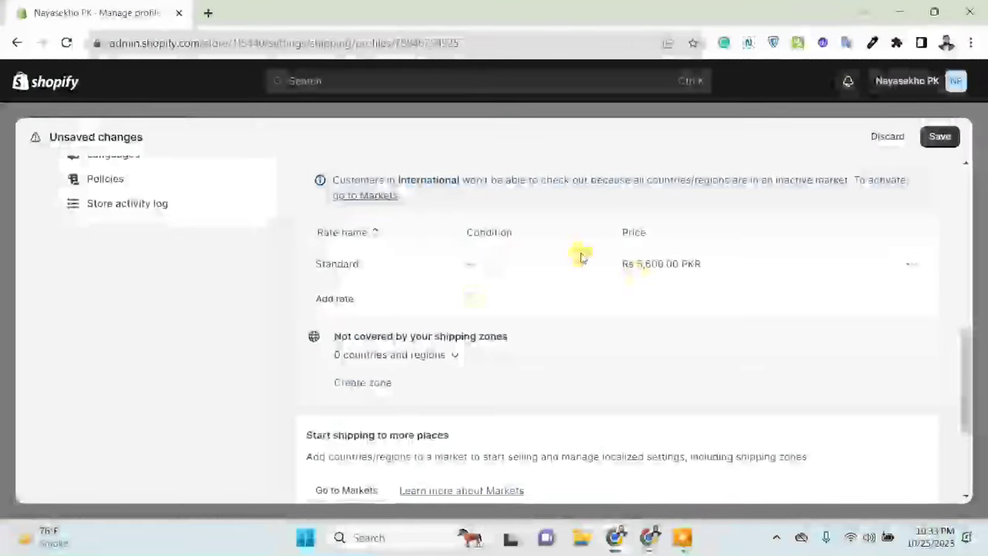
- Check the profile's zone creation option, the Domestic and International rates, and the sections on uncovered regions and countries not in a market
{"action": "scroll", "coordinate": [849, 294], "scroll_direction": "up", "scroll_amount": 6}
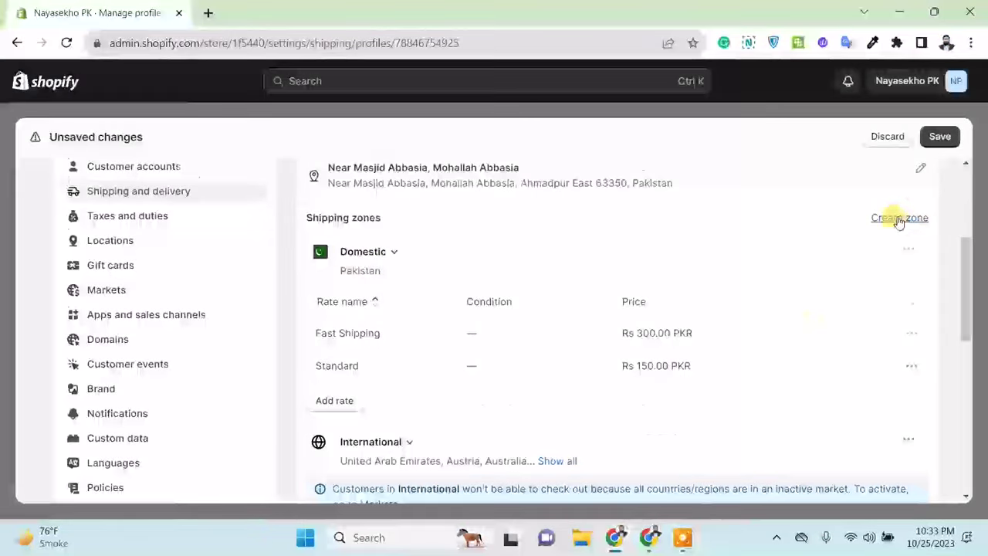
{"action": "scroll", "coordinate": [278, 440], "scroll_direction": "down", "scroll_amount": 1}
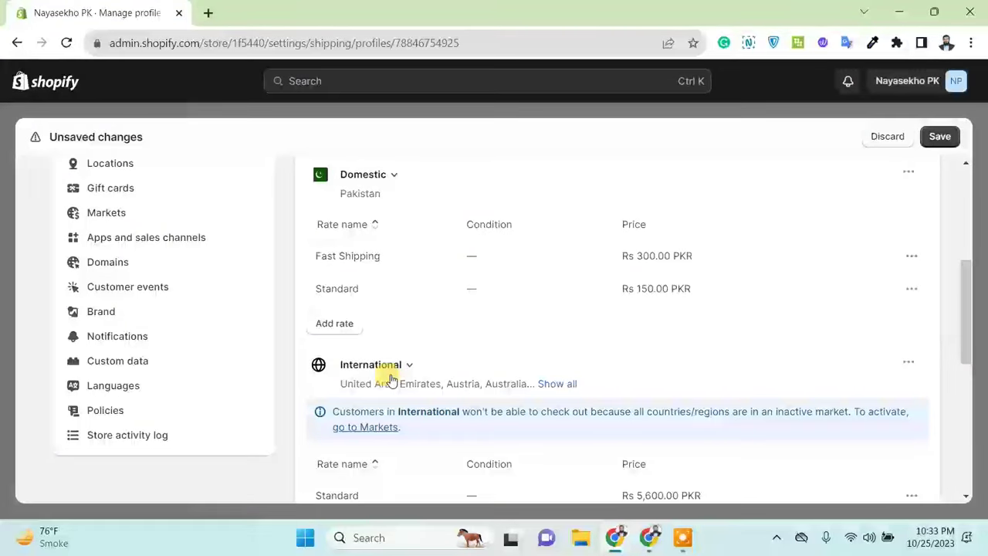
{"action": "scroll", "coordinate": [831, 280], "scroll_direction": "up", "scroll_amount": 3}
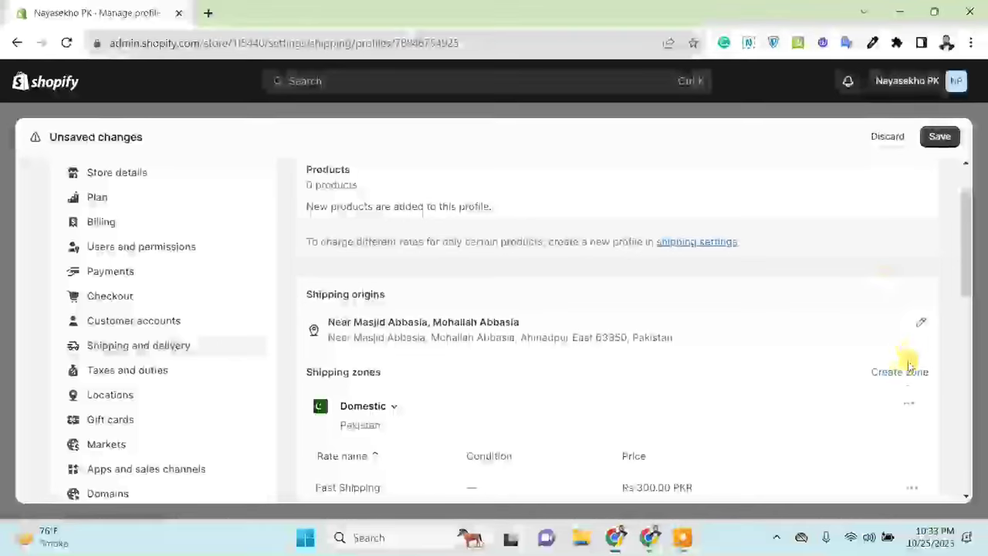
{"action": "scroll", "coordinate": [697, 317], "scroll_direction": "down", "scroll_amount": 5}
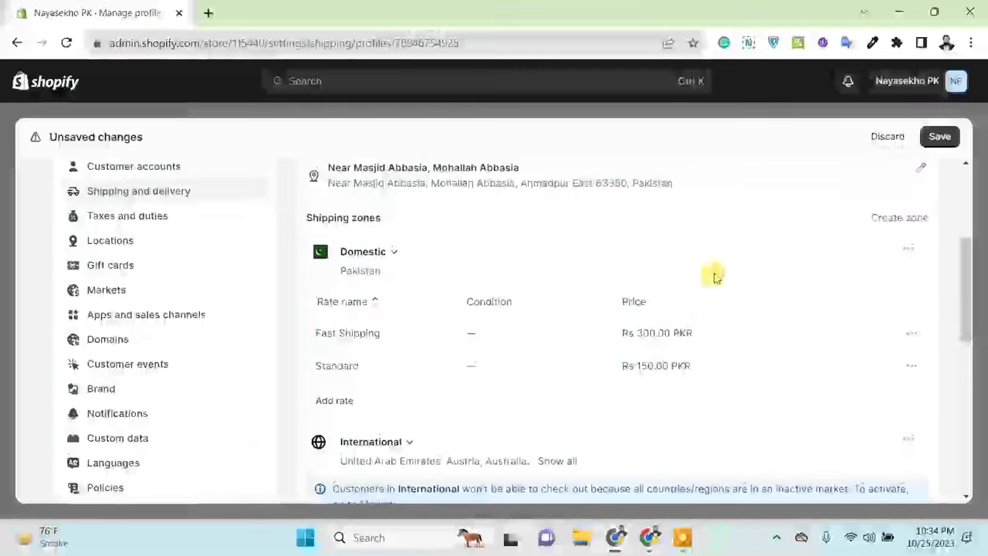
{"action": "scroll", "coordinate": [714, 277], "scroll_direction": "down", "scroll_amount": 5}
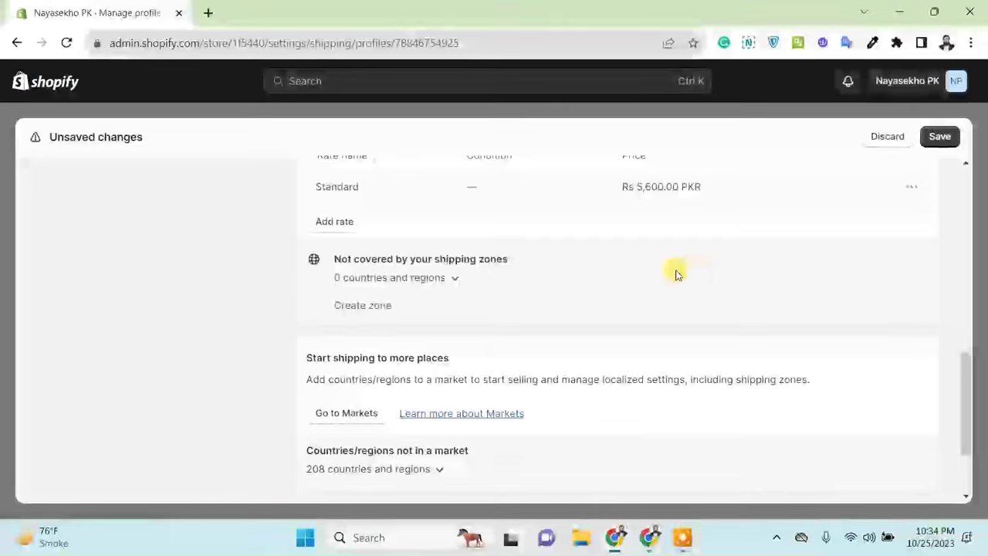
{"action": "scroll", "coordinate": [652, 272], "scroll_direction": "up", "scroll_amount": 1}
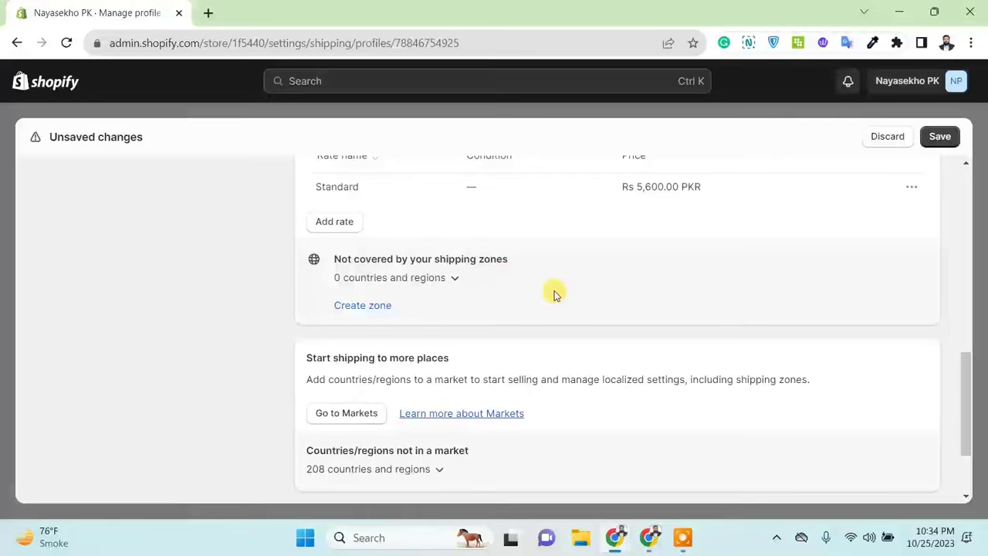
{"action": "scroll", "coordinate": [643, 267], "scroll_direction": "down", "scroll_amount": 1}
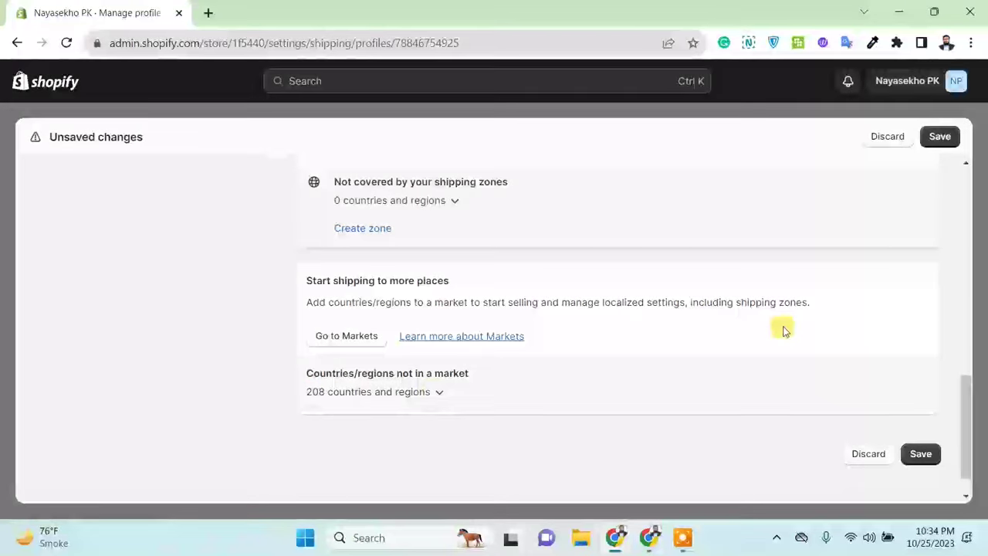
{"action": "scroll", "coordinate": [782, 328], "scroll_direction": "up", "scroll_amount": 10}
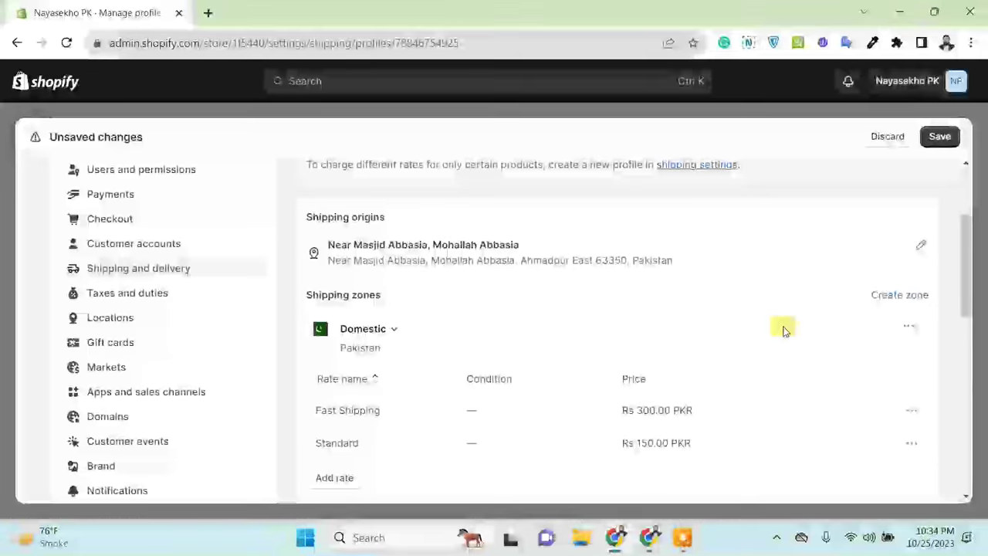
{"action": "scroll", "coordinate": [782, 328], "scroll_direction": "down", "scroll_amount": 3}
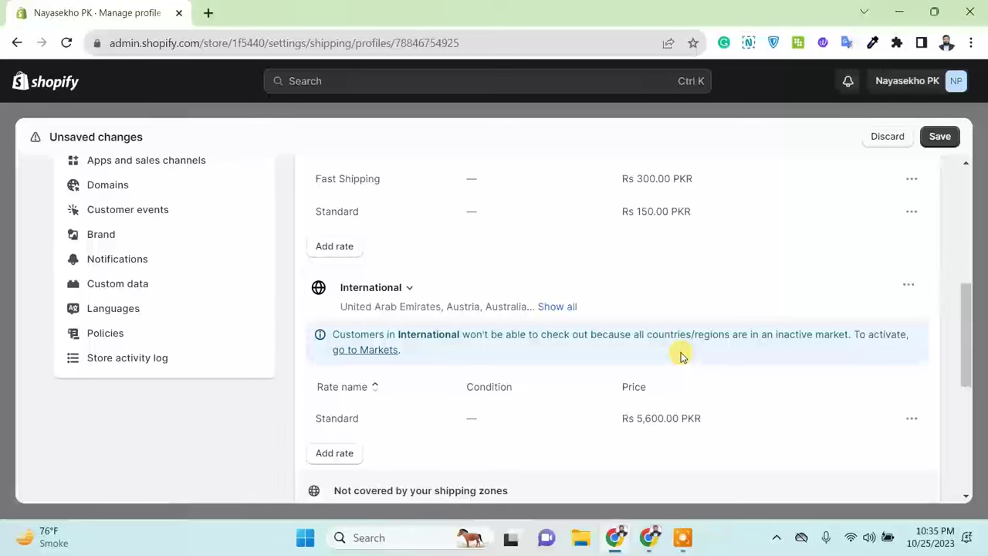
- Save the General profile's shipping rate changes and return to the Shipping and delivery settings
{"action": "scroll", "coordinate": [680, 355], "scroll_direction": "up", "scroll_amount": 3}
{"action": "left_click", "coordinate": [939, 135]}
{"action": "scroll", "coordinate": [648, 297], "scroll_direction": "down", "scroll_amount": 2}
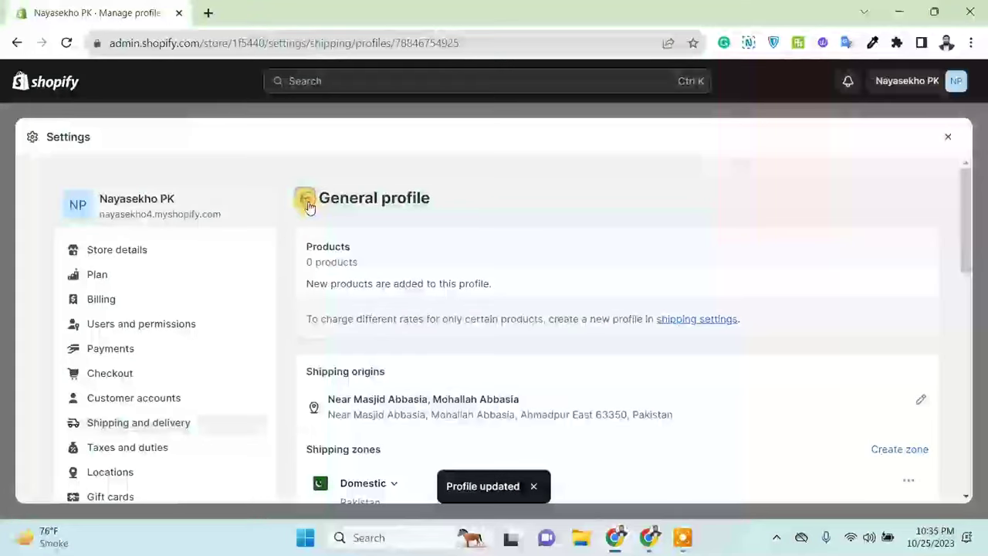
{"action": "left_click", "coordinate": [306, 201]}
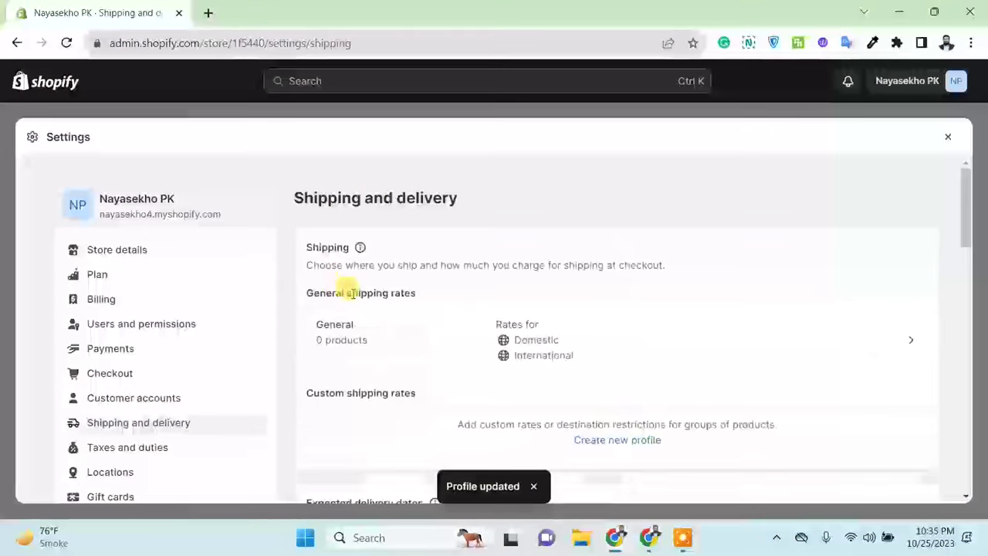
- Examine the custom shipping rates section and view the expected delivery dates information for checkout, closing it again
{"action": "scroll", "coordinate": [476, 279], "scroll_direction": "down", "scroll_amount": 2}
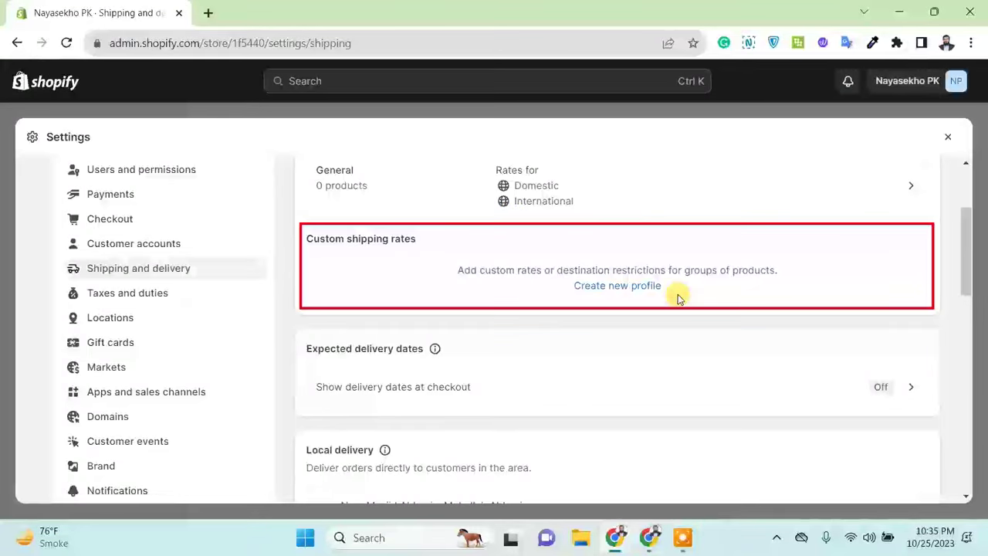
{"action": "scroll", "coordinate": [467, 265], "scroll_direction": "up", "scroll_amount": 1}
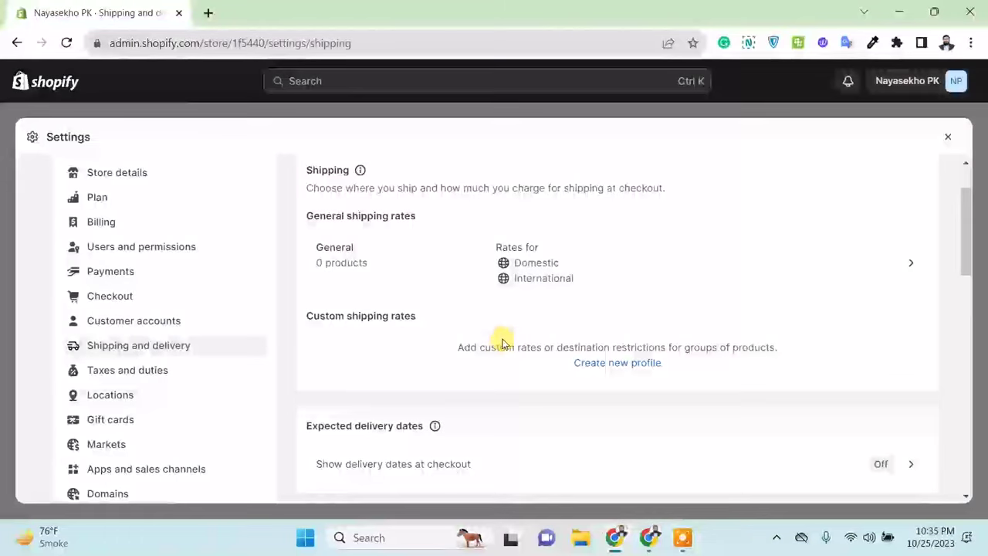
{"action": "scroll", "coordinate": [503, 340], "scroll_direction": "down", "scroll_amount": 1}
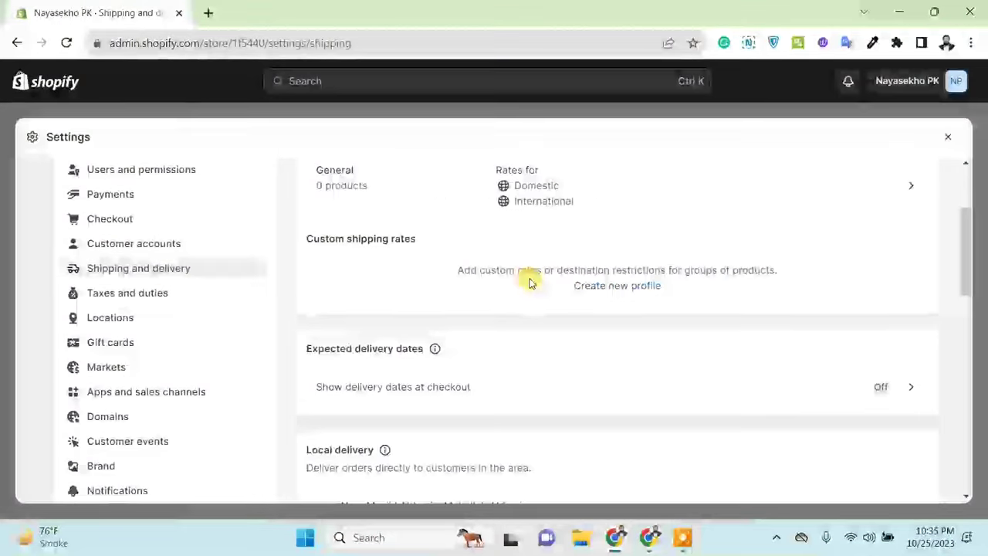
{"action": "scroll", "coordinate": [529, 281], "scroll_direction": "down", "scroll_amount": 1}
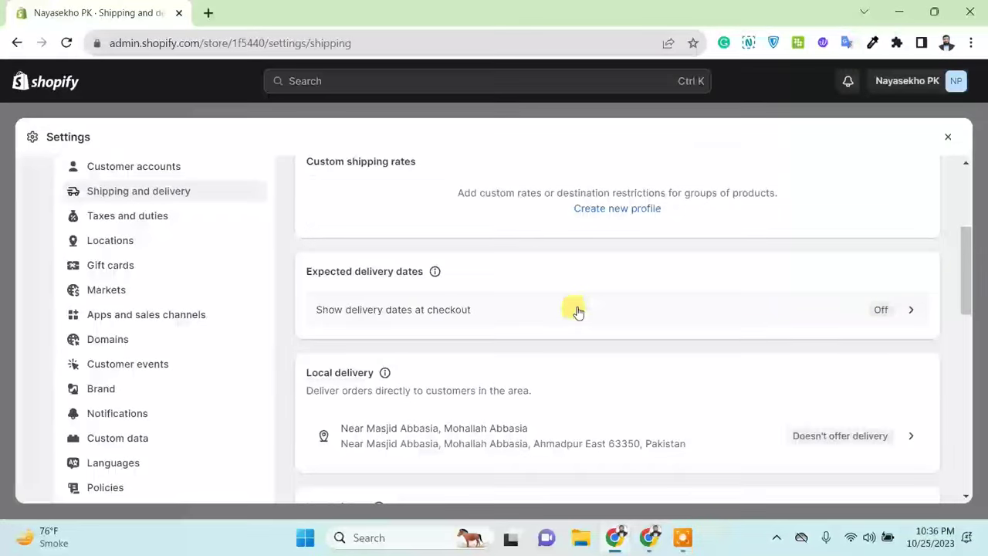
{"action": "left_click", "coordinate": [578, 309]}
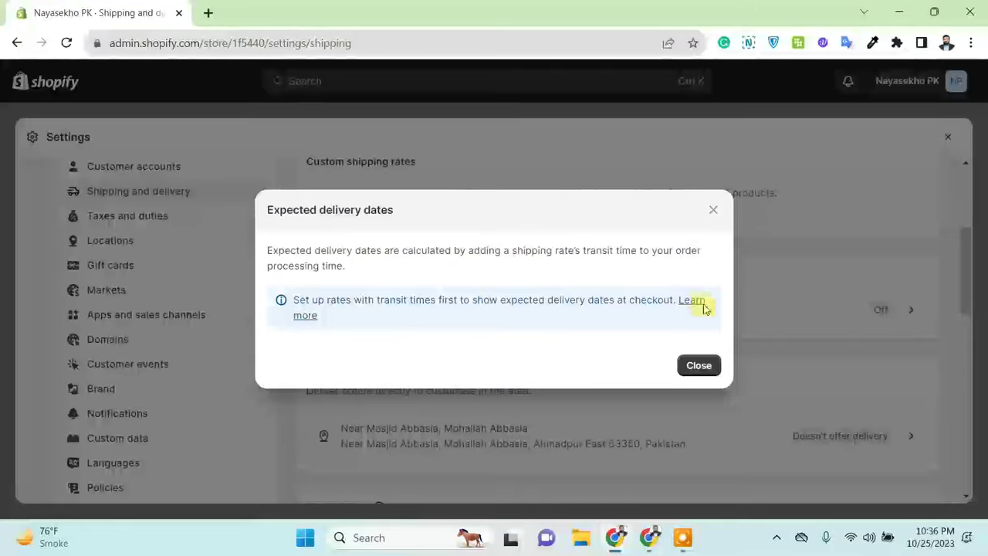
{"action": "left_click", "coordinate": [698, 365]}
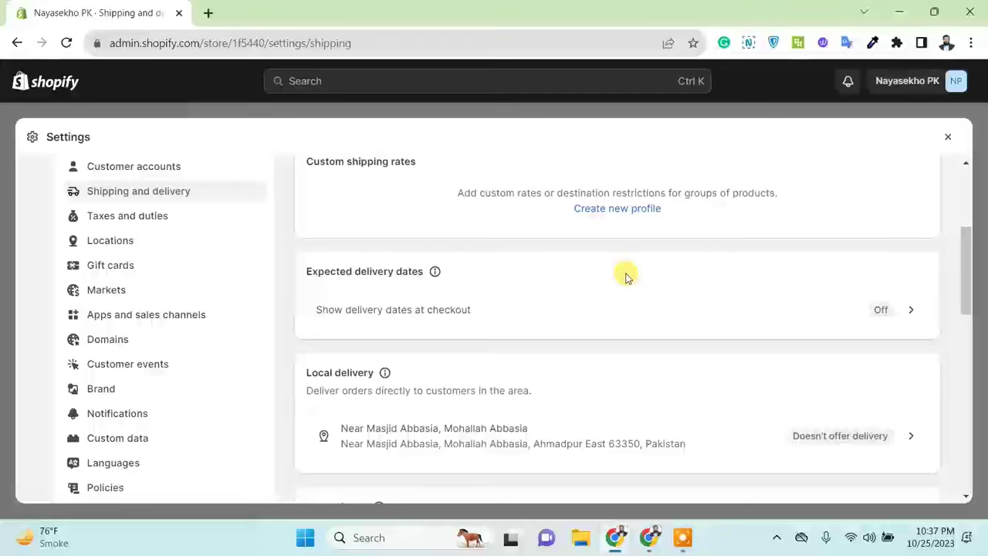
- Open the local delivery settings of the store's location and enable local delivery there
{"action": "scroll", "coordinate": [625, 275], "scroll_direction": "down", "scroll_amount": 1}
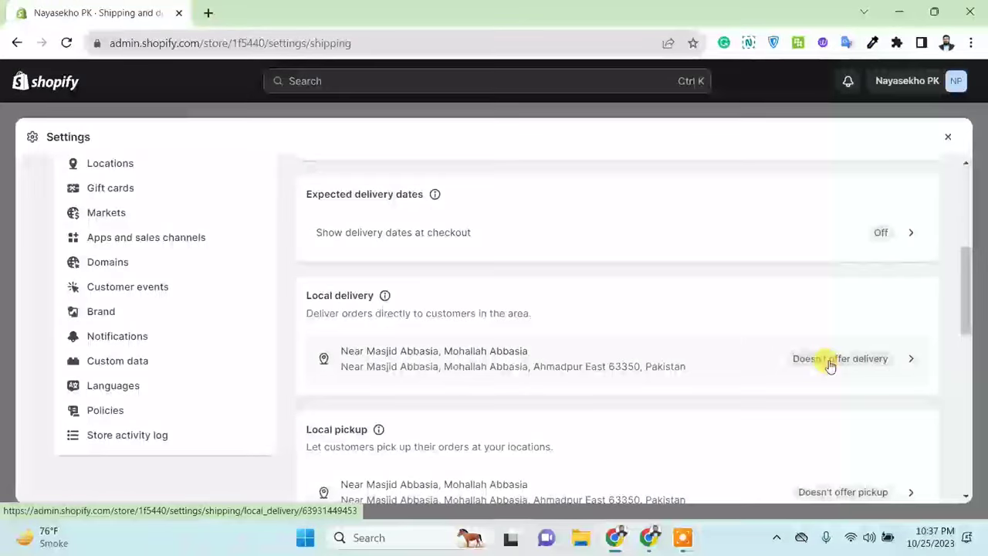
{"action": "scroll", "coordinate": [775, 324], "scroll_direction": "down", "scroll_amount": 1}
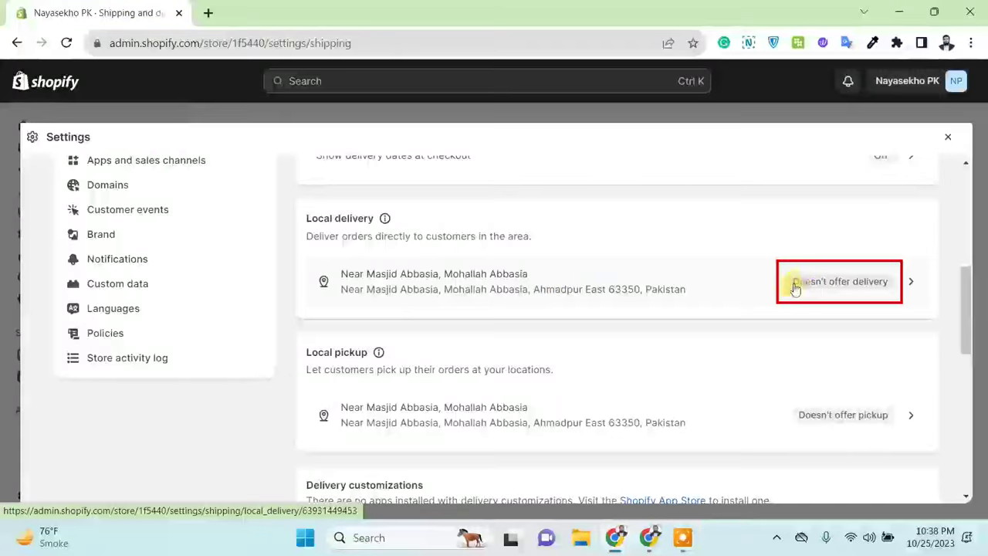
{"action": "left_click", "coordinate": [844, 291]}
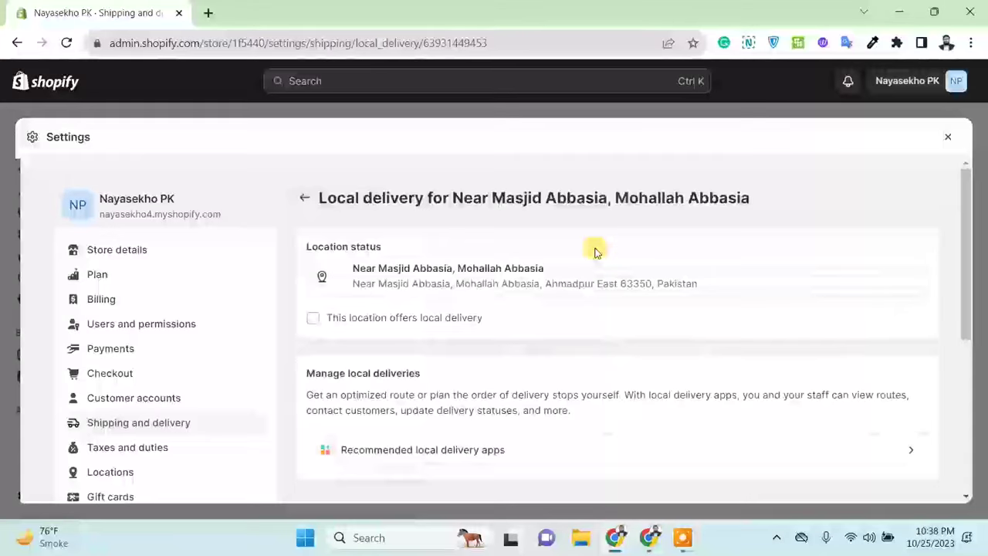
{"action": "left_click", "coordinate": [313, 323]}
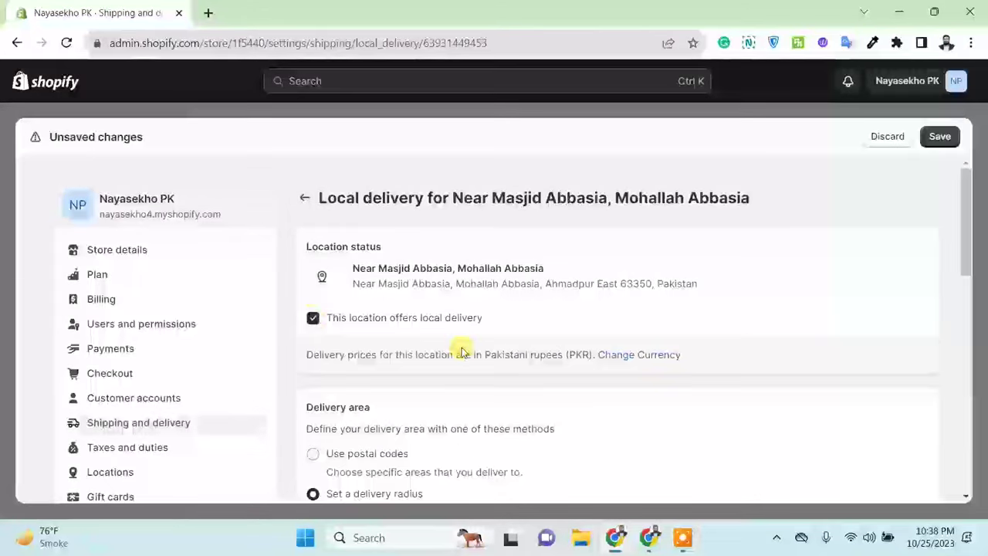
- Try including neighboring states or regions in the delivery radius, and exclude them again
{"action": "scroll", "coordinate": [486, 343], "scroll_direction": "down", "scroll_amount": 2}
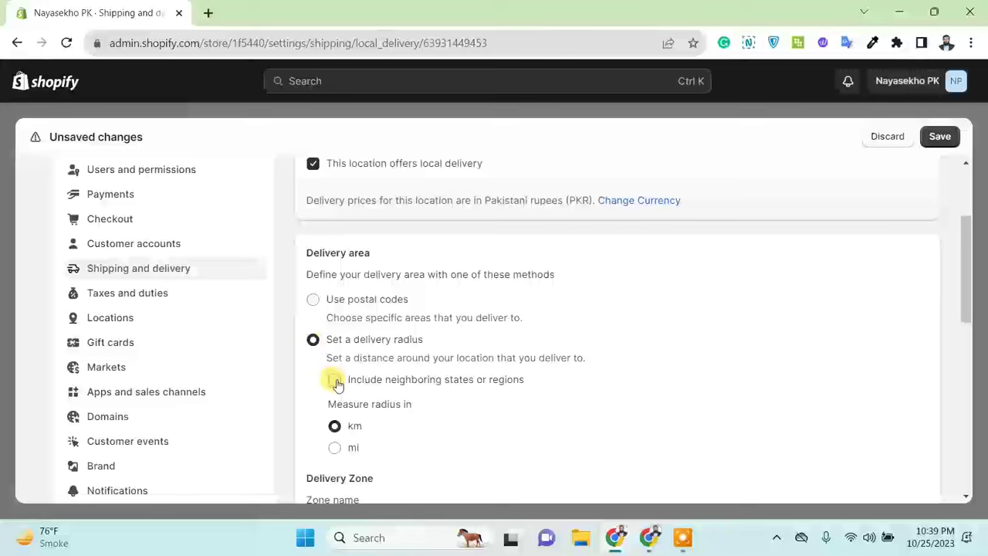
{"action": "scroll", "coordinate": [693, 396], "scroll_direction": "down", "scroll_amount": 1}
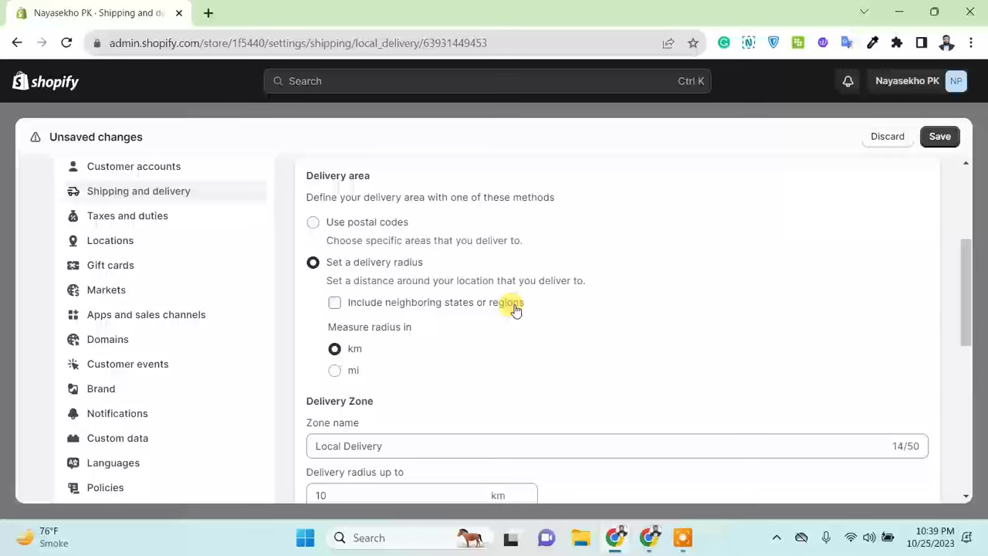
{"action": "left_click", "coordinate": [334, 302]}
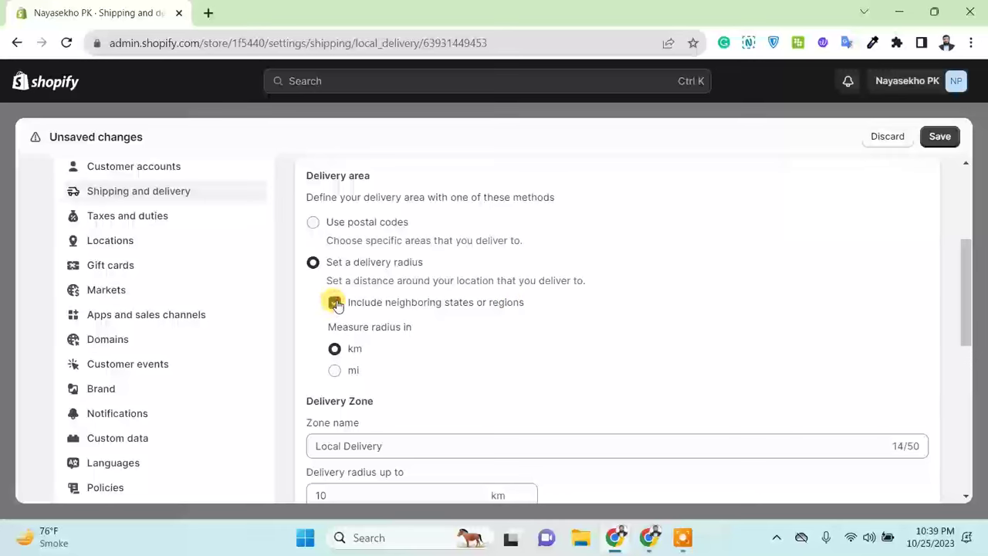
{"action": "left_click", "coordinate": [335, 303]}
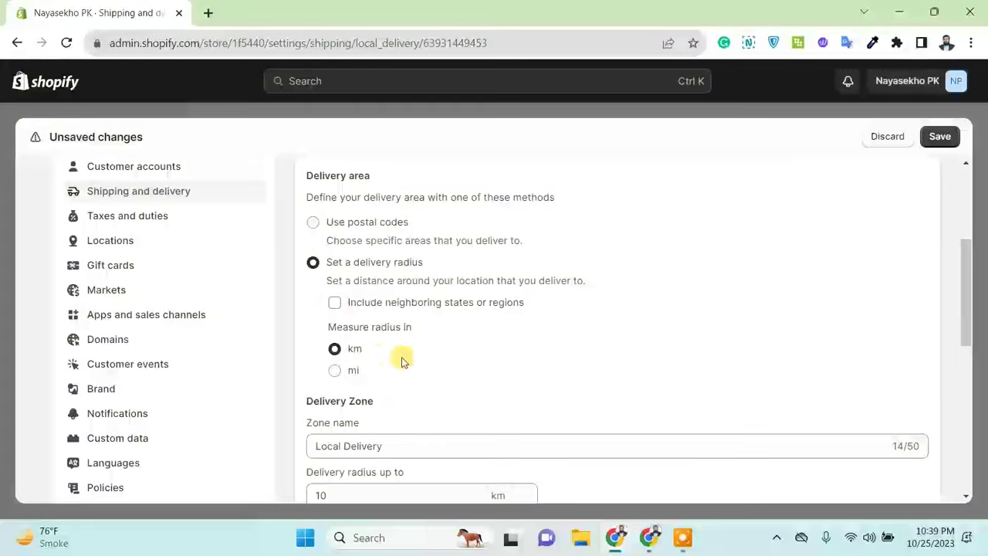
- Review the local delivery zone's name, radius, minimum order and delivery prices, conditional pricing, delivery information and recommended delivery apps
{"action": "scroll", "coordinate": [417, 341], "scroll_direction": "down", "scroll_amount": 1}
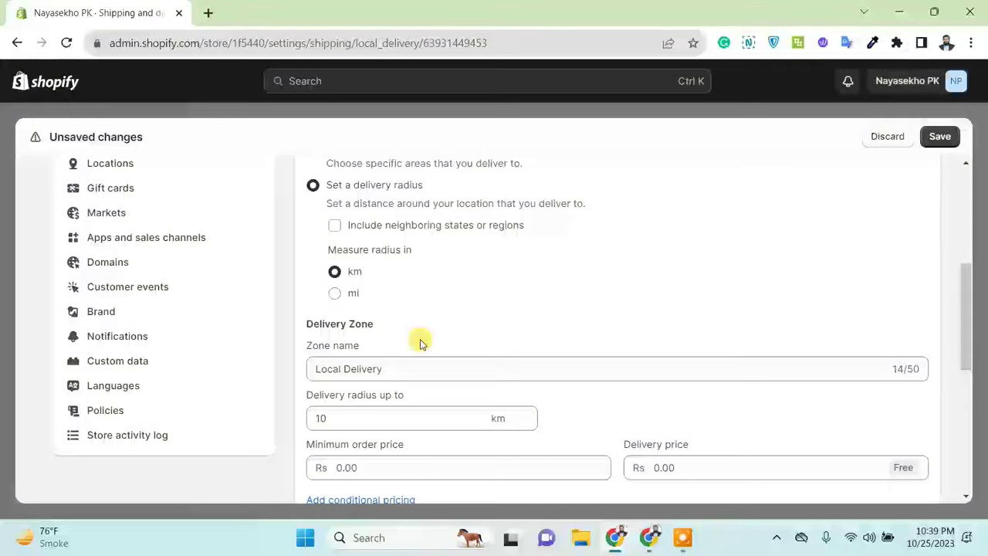
{"action": "scroll", "coordinate": [544, 269], "scroll_direction": "down", "scroll_amount": 1}
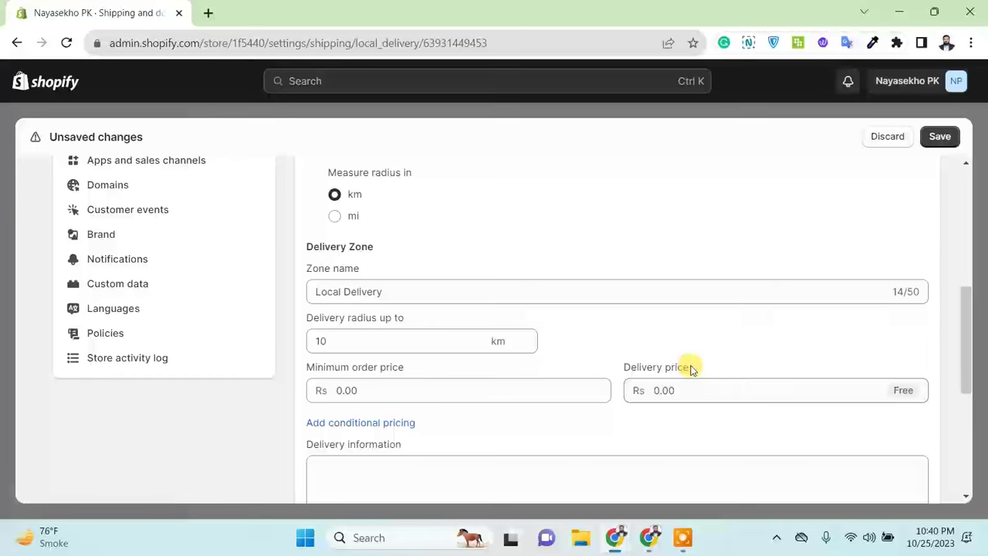
{"action": "scroll", "coordinate": [691, 369], "scroll_direction": "down", "scroll_amount": 2}
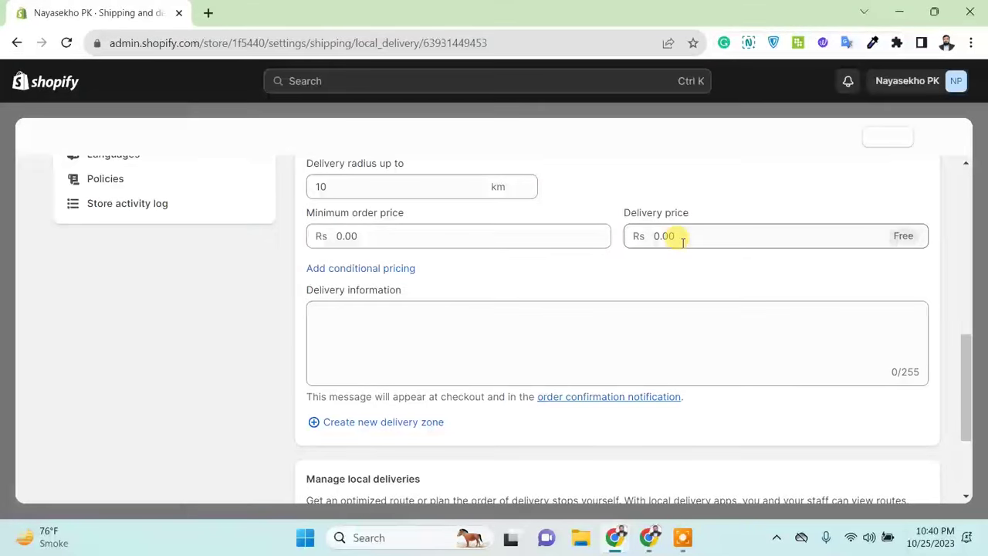
{"action": "scroll", "coordinate": [453, 322], "scroll_direction": "down", "scroll_amount": 1}
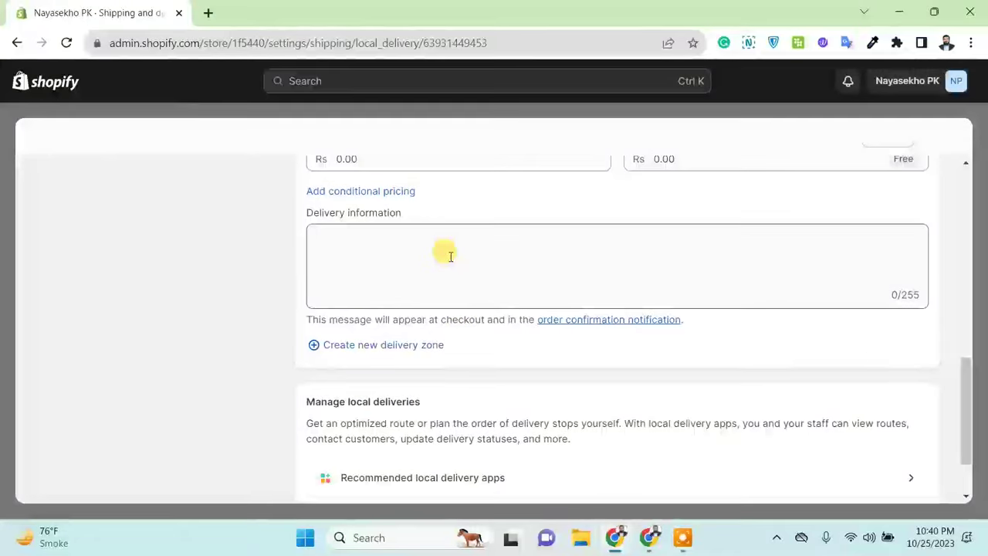
{"action": "scroll", "coordinate": [450, 257], "scroll_direction": "down", "scroll_amount": 1}
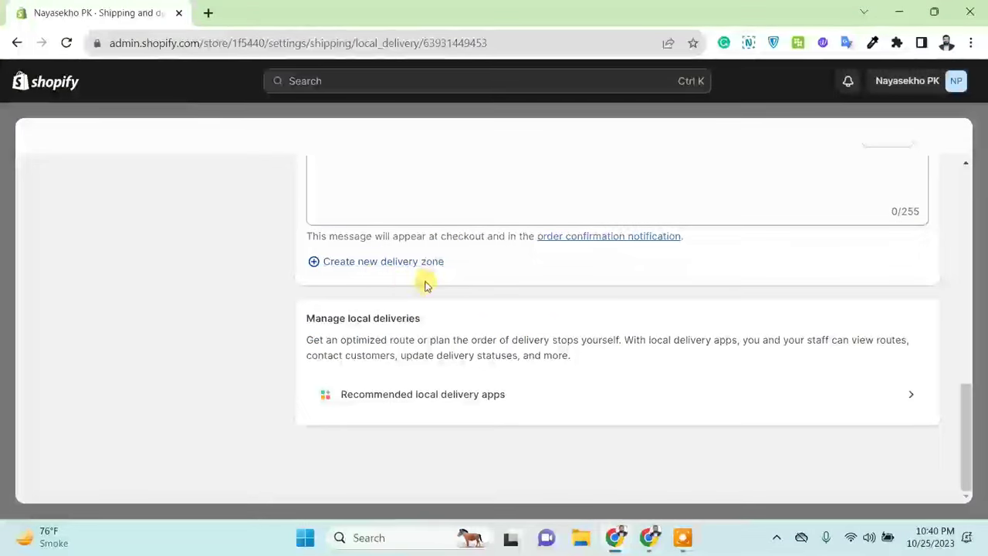
{"action": "scroll", "coordinate": [507, 280], "scroll_direction": "up", "scroll_amount": 2}
{"action": "scroll", "coordinate": [463, 254], "scroll_direction": "down", "scroll_amount": 3}
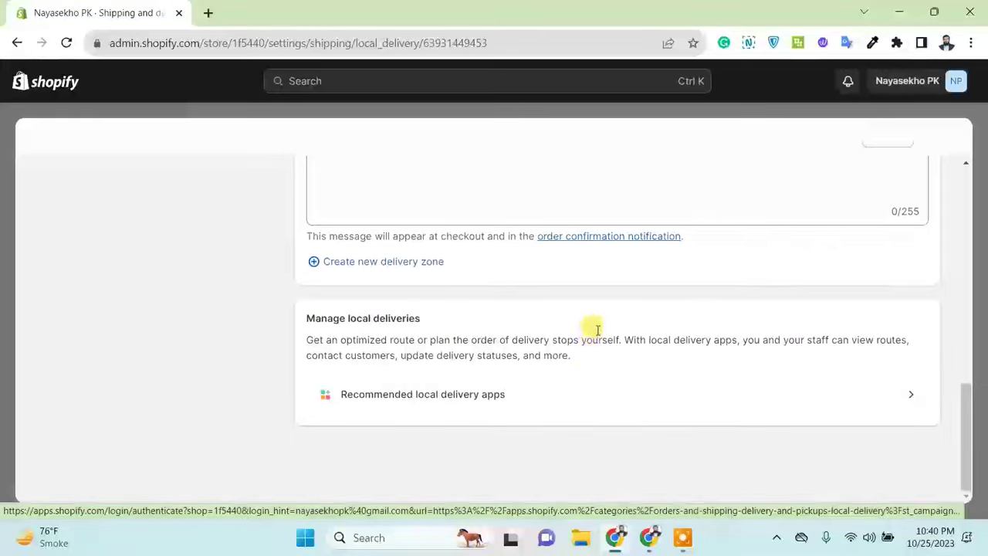
{"action": "scroll", "coordinate": [641, 379], "scroll_direction": "up", "scroll_amount": 3}
{"action": "scroll", "coordinate": [647, 385], "scroll_direction": "up", "scroll_amount": 1}
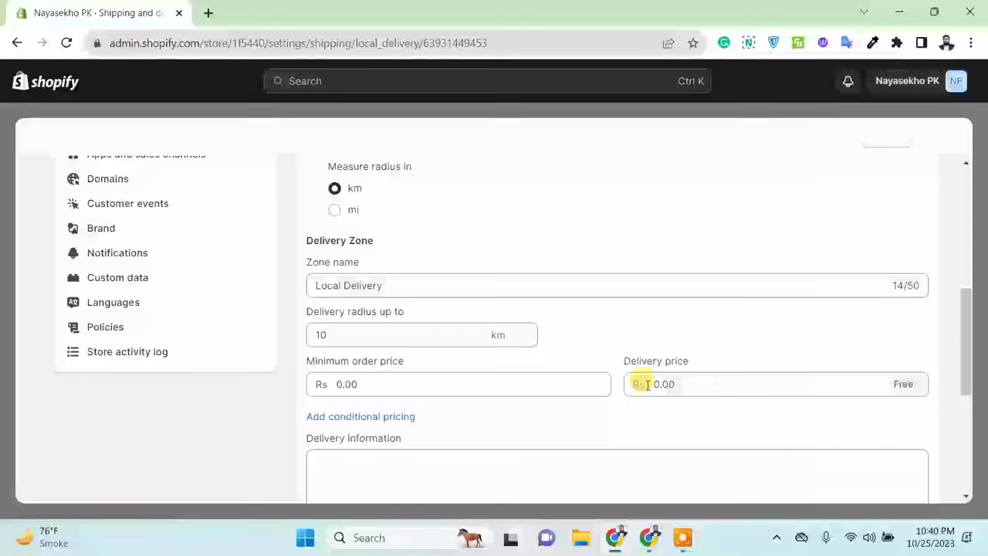
{"action": "scroll", "coordinate": [645, 382], "scroll_direction": "up", "scroll_amount": 5}
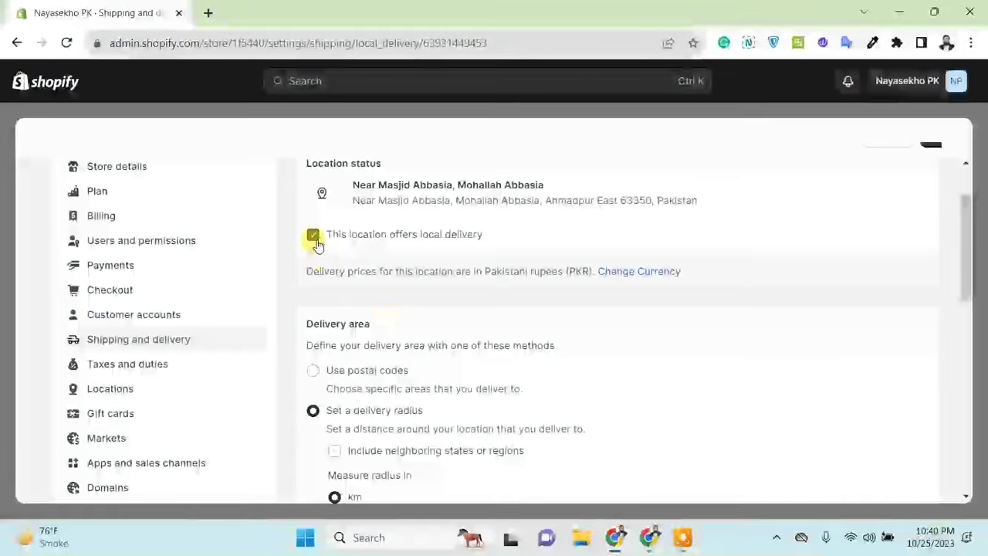
- Turn off local delivery for the location and return to the Shipping and delivery settings
{"action": "left_click", "coordinate": [313, 233]}
{"action": "scroll", "coordinate": [446, 317], "scroll_direction": "up", "scroll_amount": 1}
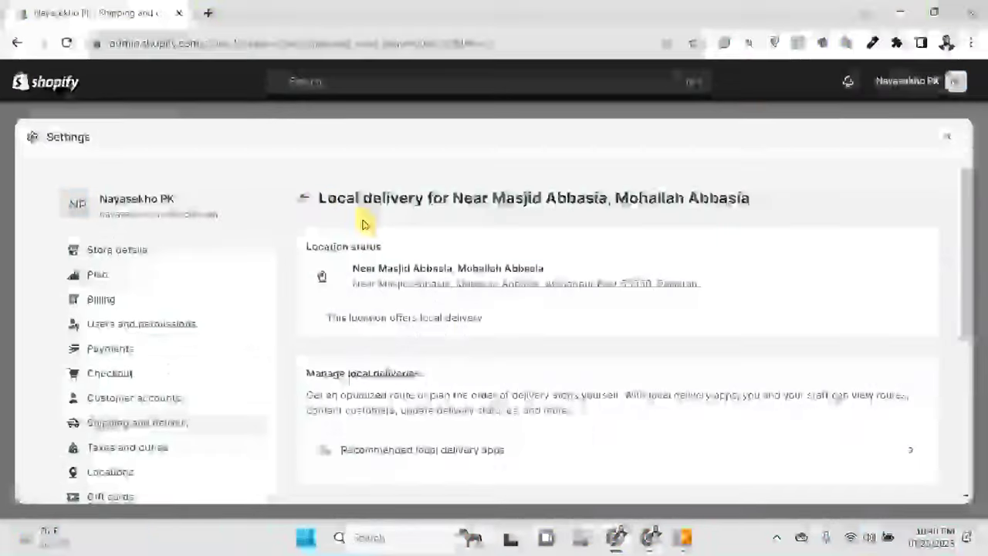
{"action": "left_click", "coordinate": [304, 198]}
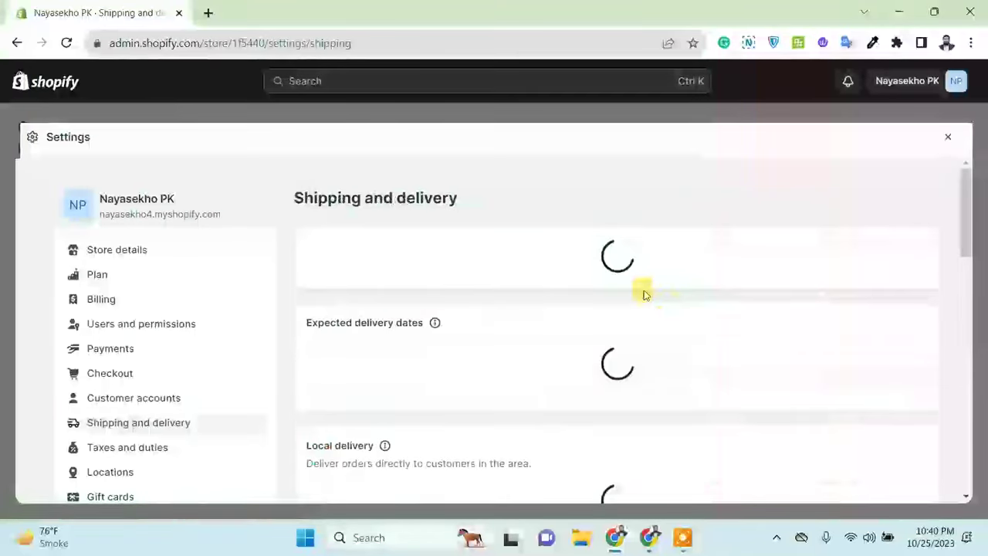
- Open the local pickup settings of the store's location and enable local pickup there
{"action": "scroll", "coordinate": [644, 292], "scroll_direction": "down", "scroll_amount": 2}
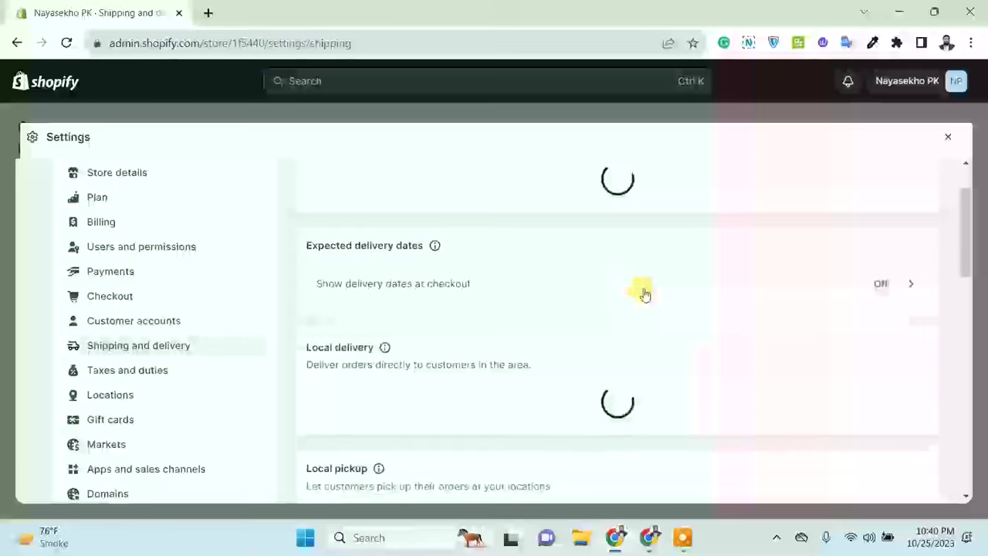
{"action": "scroll", "coordinate": [642, 289], "scroll_direction": "down", "scroll_amount": 4}
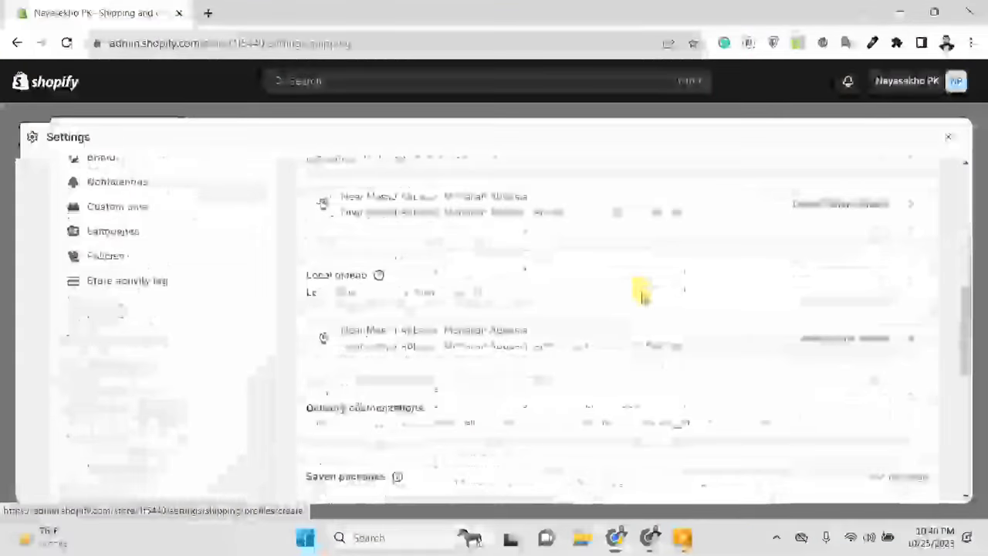
{"action": "left_click", "coordinate": [843, 348]}
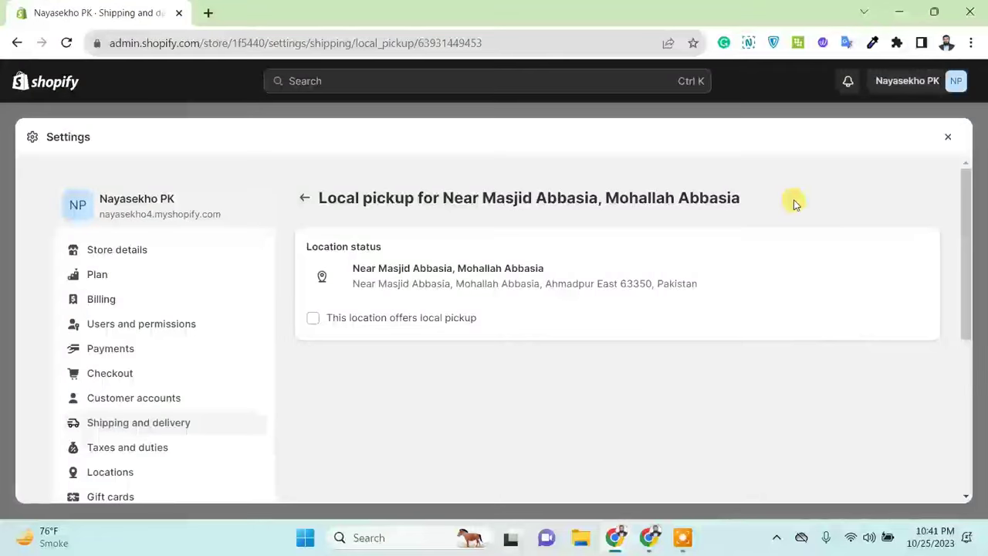
{"action": "left_click", "coordinate": [313, 317]}
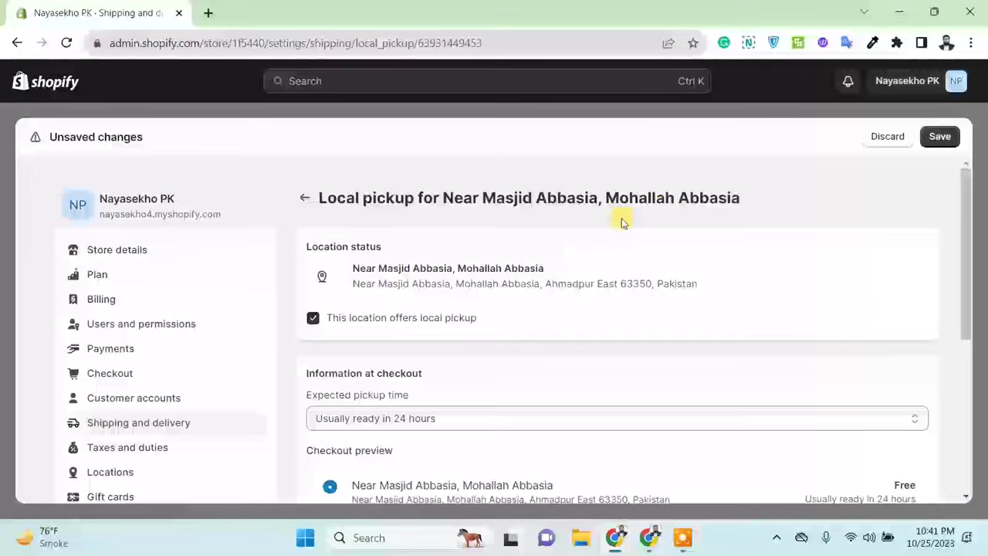
- Review the local pickup's expected pickup time options, checkout preview and pickup instructions, keeping the selected pickup time
{"action": "scroll", "coordinate": [656, 232], "scroll_direction": "down", "scroll_amount": 2}
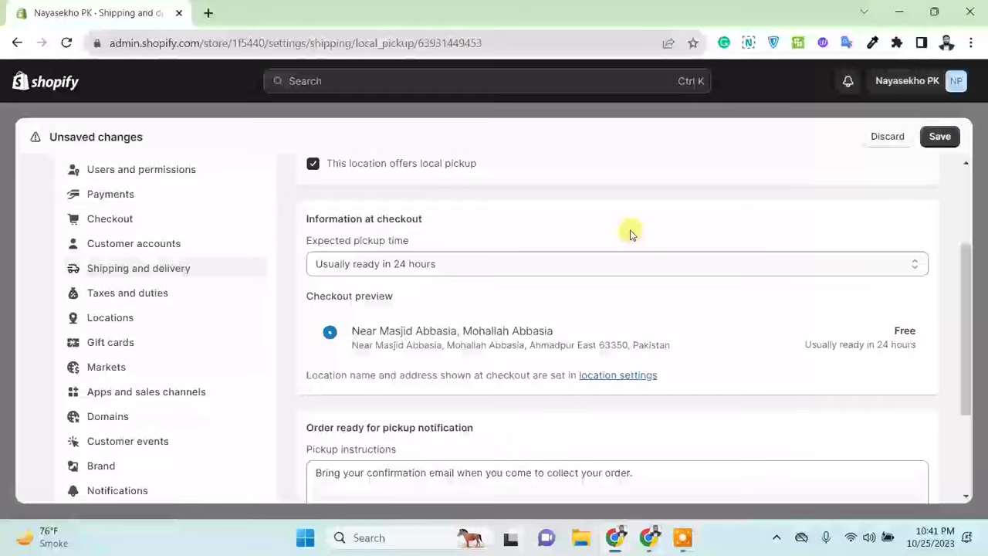
{"action": "scroll", "coordinate": [631, 236], "scroll_direction": "down", "scroll_amount": 1}
{"action": "scroll", "coordinate": [432, 257], "scroll_direction": "up", "scroll_amount": 1}
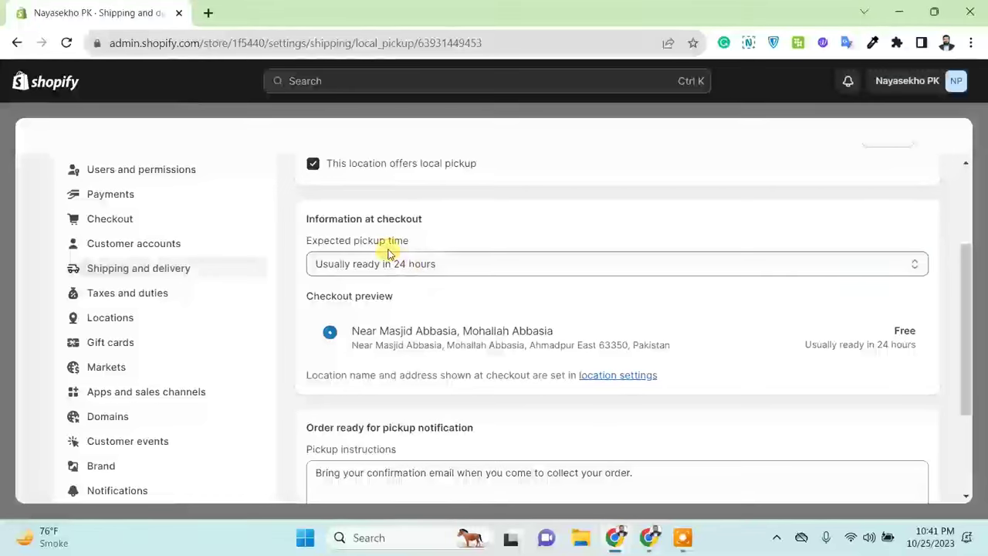
{"action": "left_click", "coordinate": [517, 267]}
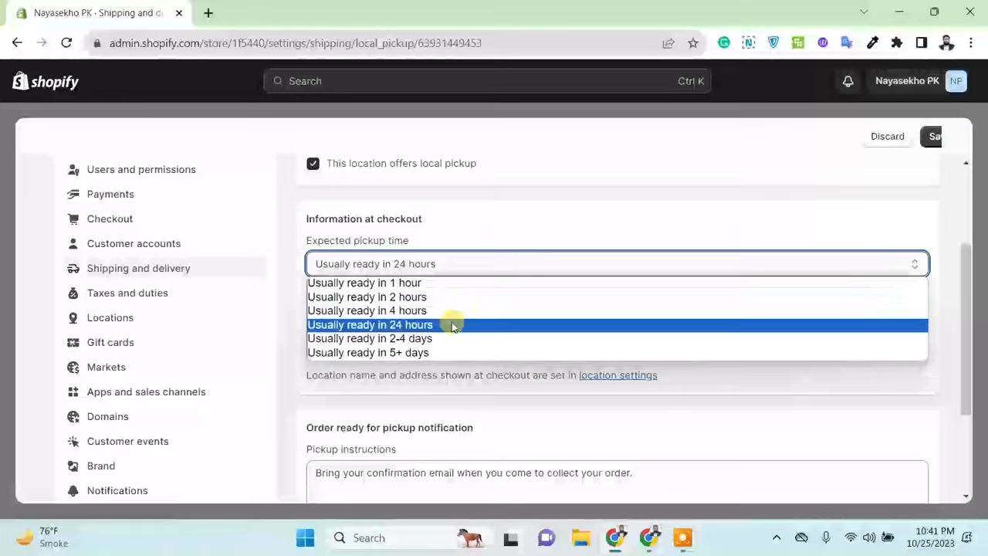
{"action": "left_click", "coordinate": [500, 230]}
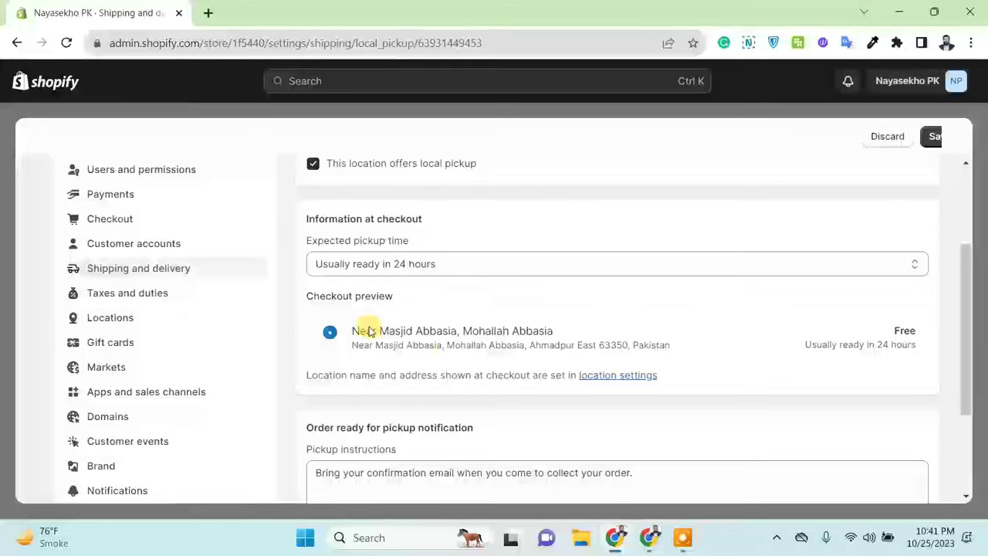
{"action": "scroll", "coordinate": [705, 302], "scroll_direction": "down", "scroll_amount": 2}
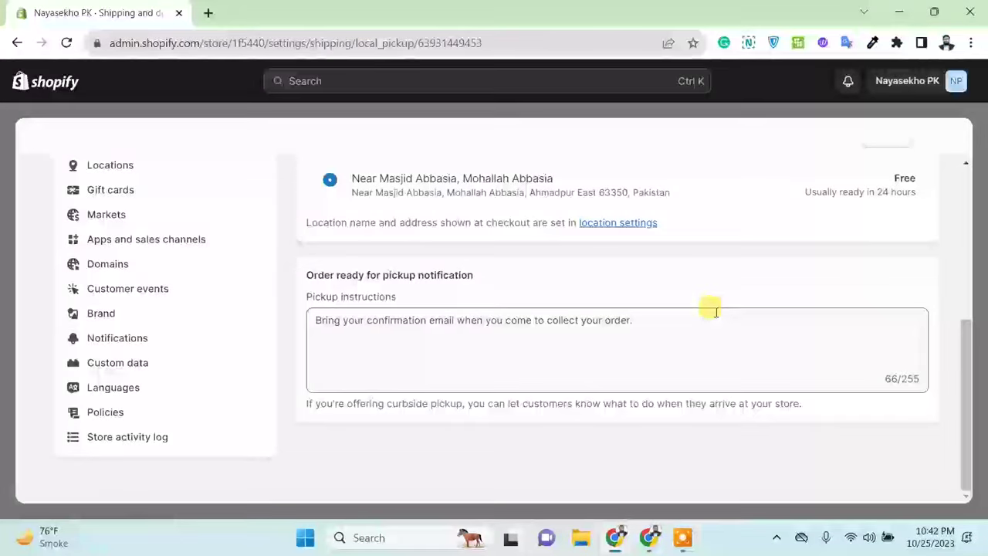
- Turn off local pickup for the location and return to the Shipping and delivery settings
{"action": "scroll", "coordinate": [715, 312], "scroll_direction": "up", "scroll_amount": 5}
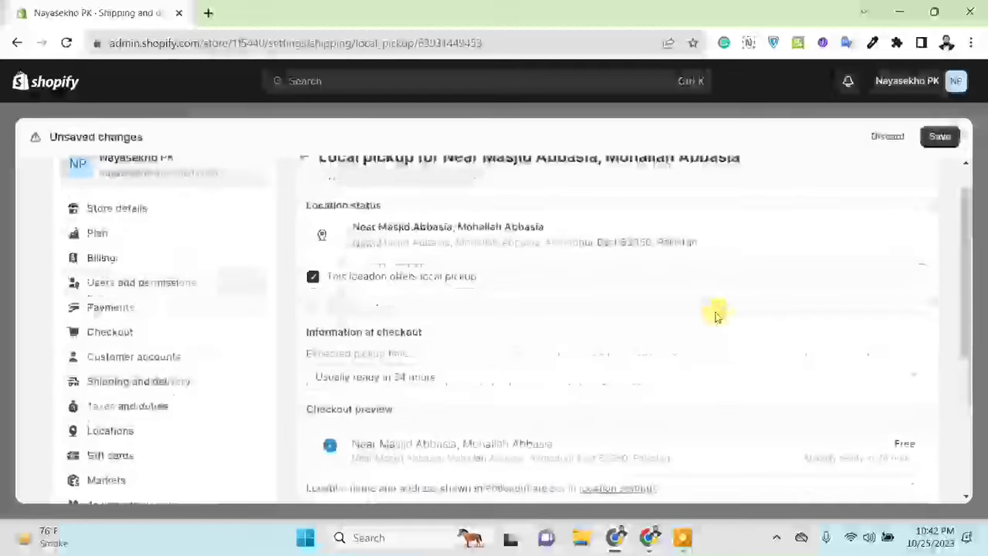
{"action": "left_click", "coordinate": [313, 318]}
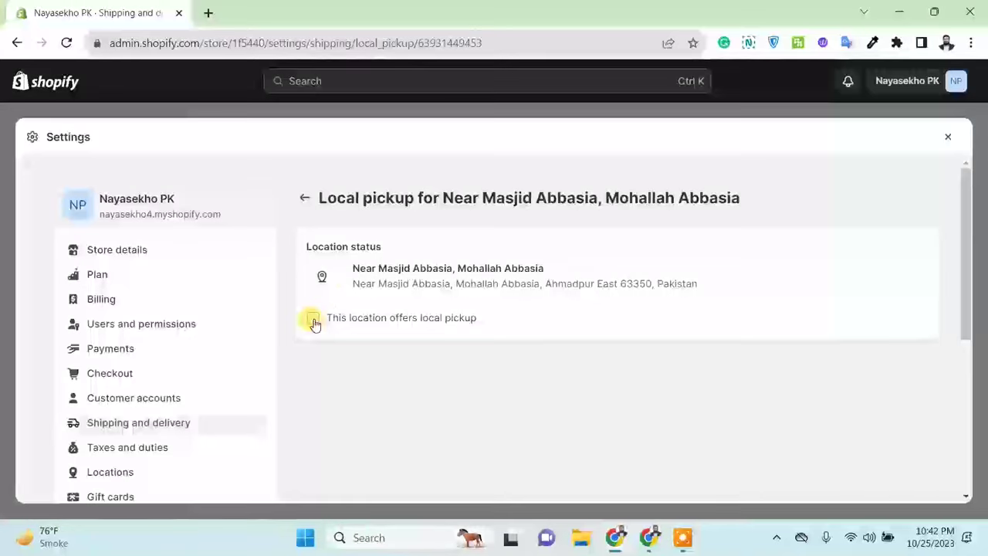
{"action": "left_click", "coordinate": [307, 203]}
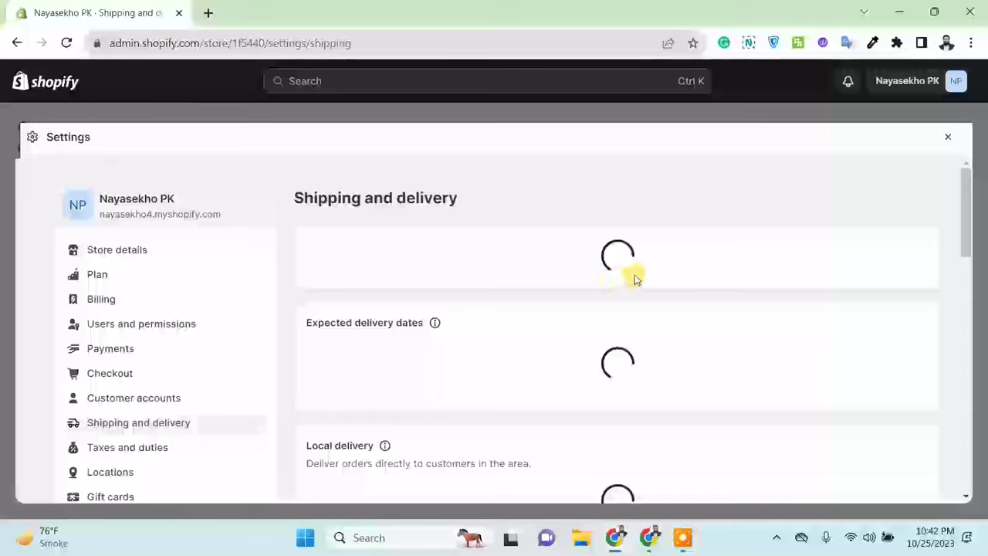
- Examine the delivery customizations and saved packages sections of the Shipping and delivery settings
{"action": "scroll", "coordinate": [636, 277], "scroll_direction": "down", "scroll_amount": 5}
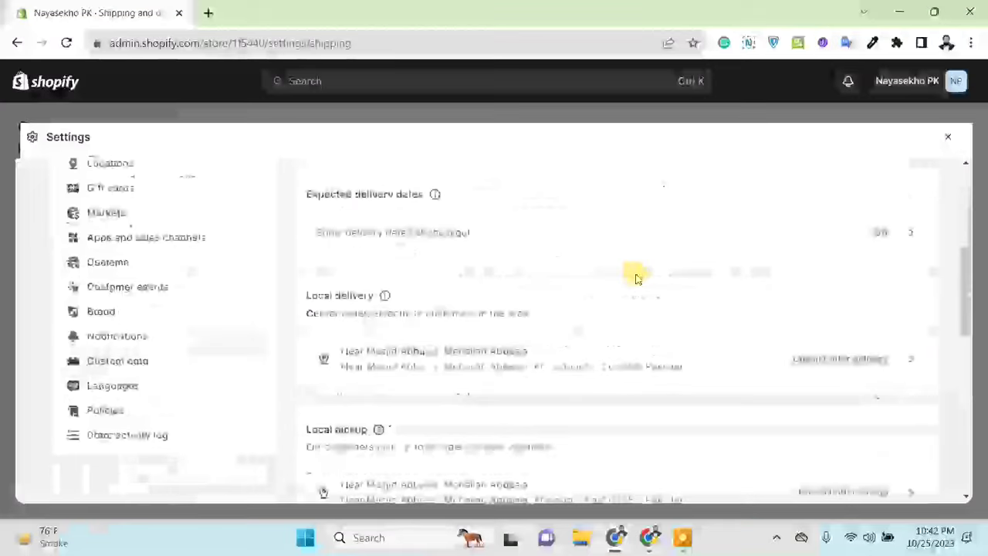
{"action": "scroll", "coordinate": [633, 276], "scroll_direction": "down", "scroll_amount": 3}
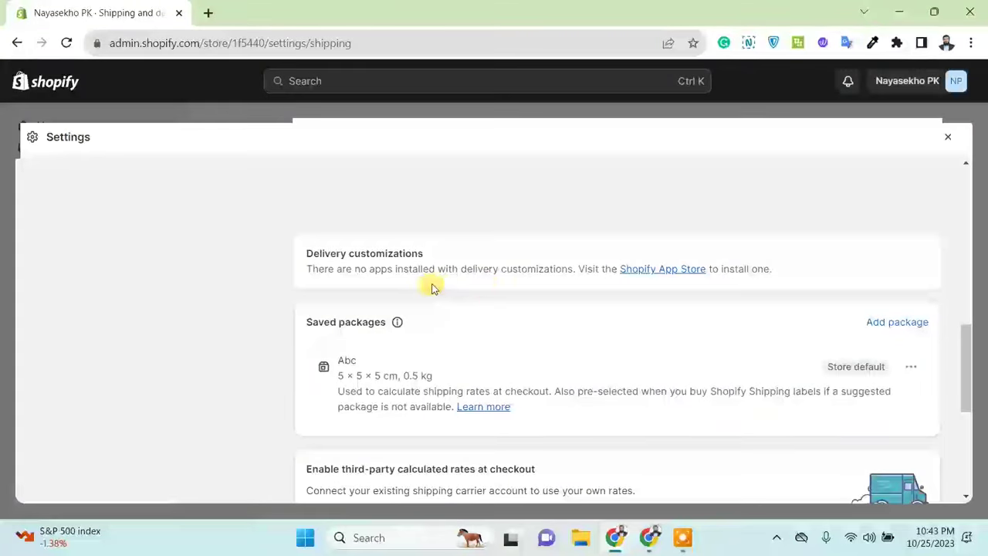
{"action": "scroll", "coordinate": [557, 307], "scroll_direction": "up", "scroll_amount": 3}
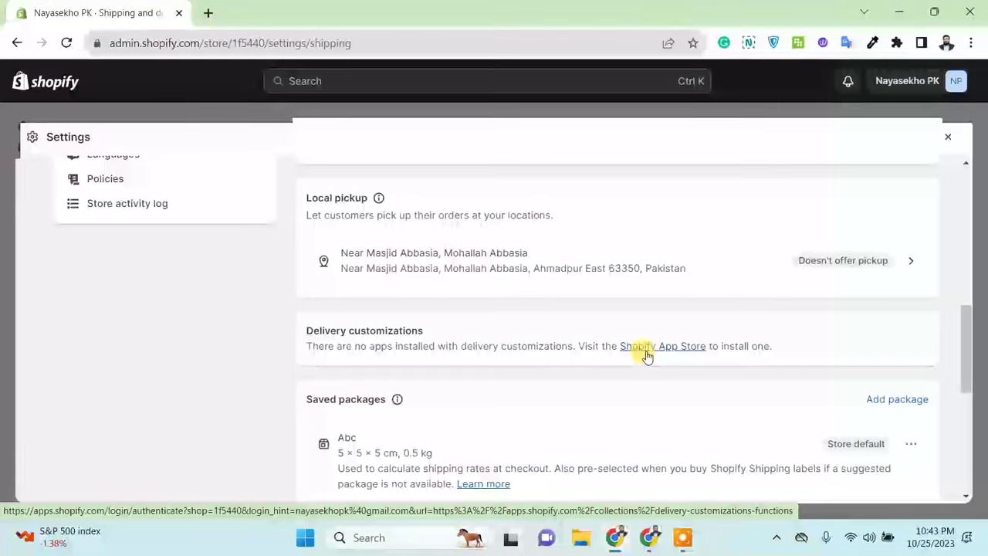
{"action": "scroll", "coordinate": [647, 355], "scroll_direction": "down", "scroll_amount": 2}
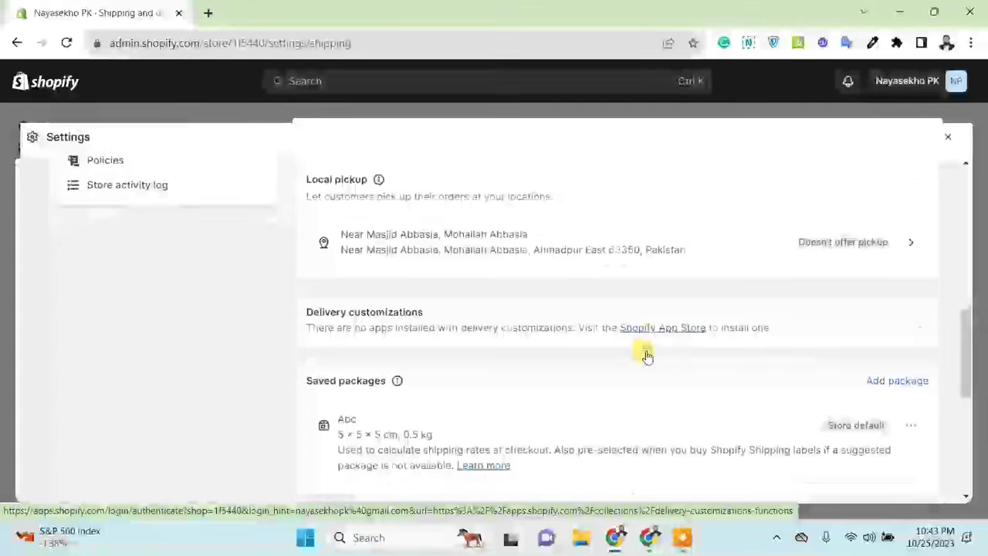
{"action": "scroll", "coordinate": [589, 333], "scroll_direction": "down", "scroll_amount": 1}
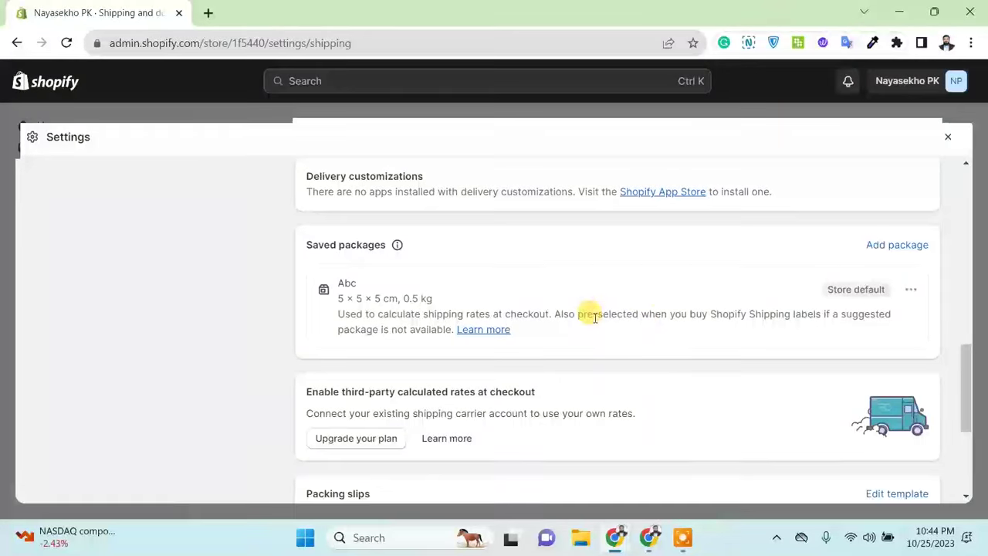
- Check the actions for the saved package Abc, view the form for adding a package, and close it without adding one
{"action": "left_click", "coordinate": [911, 289]}
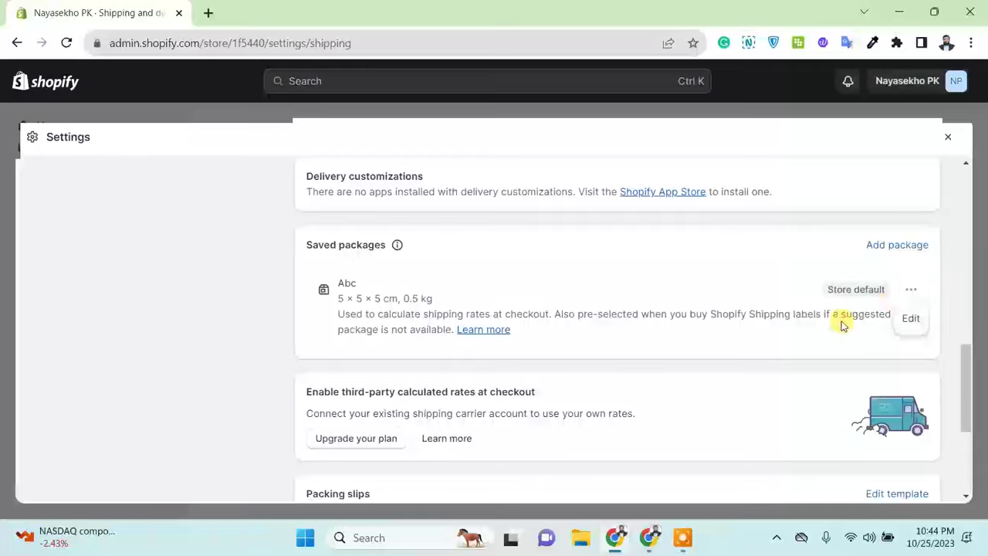
{"action": "left_click", "coordinate": [903, 249]}
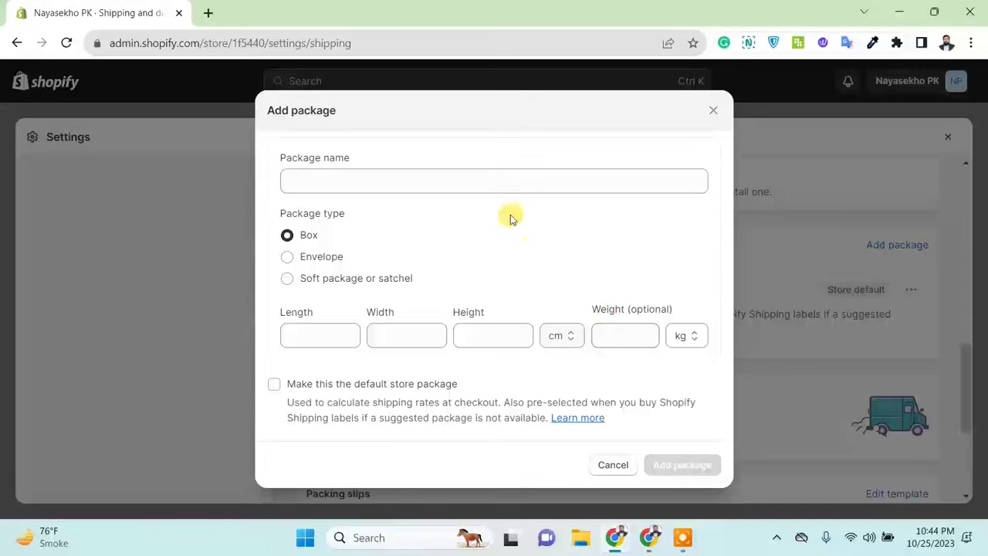
{"action": "left_click", "coordinate": [714, 111]}
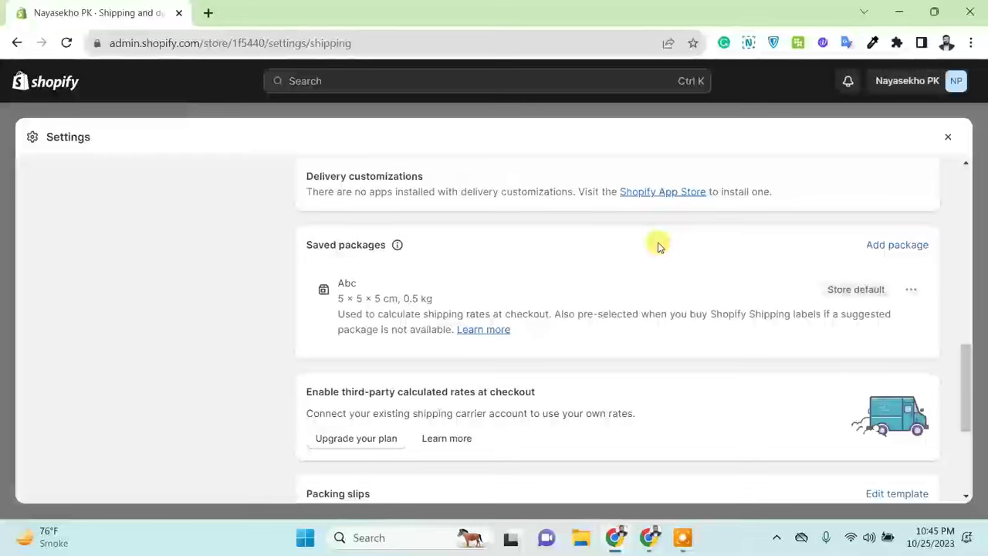
- Review the third-party calculated rates, packing slips and custom order fulfillment sections, viewing the form for adding a fulfillment service and cancelling it
{"action": "scroll", "coordinate": [660, 246], "scroll_direction": "down", "scroll_amount": 1}
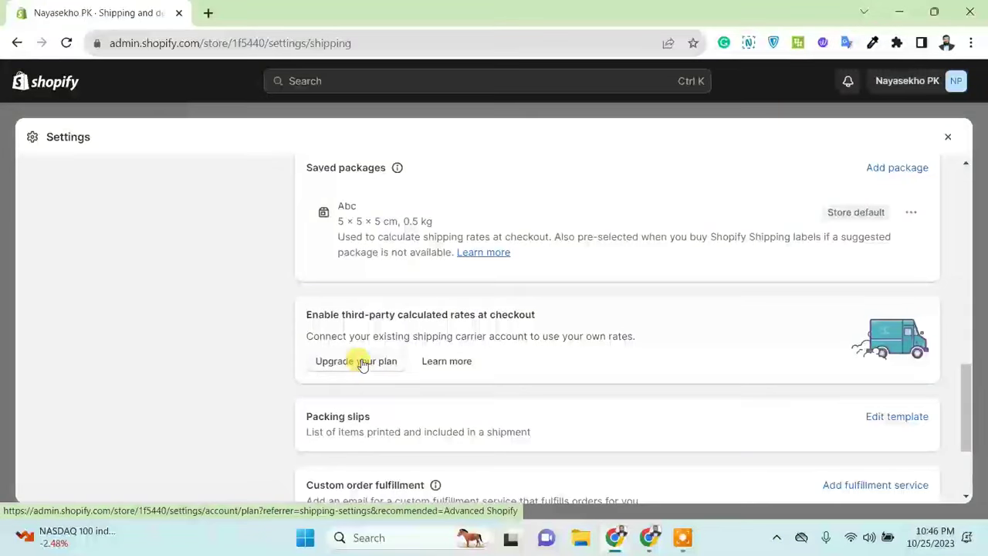
{"action": "scroll", "coordinate": [582, 365], "scroll_direction": "down", "scroll_amount": 1}
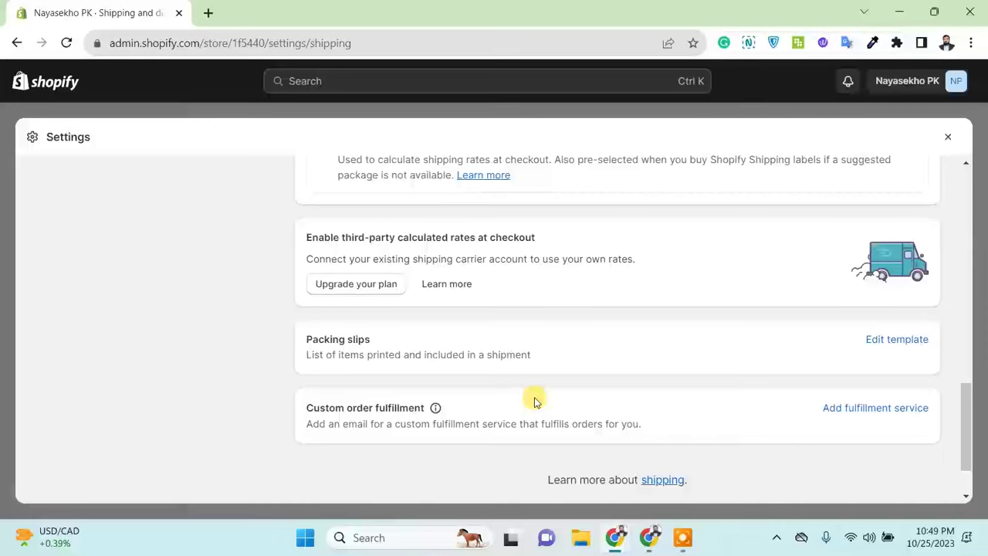
{"action": "left_click", "coordinate": [835, 409]}
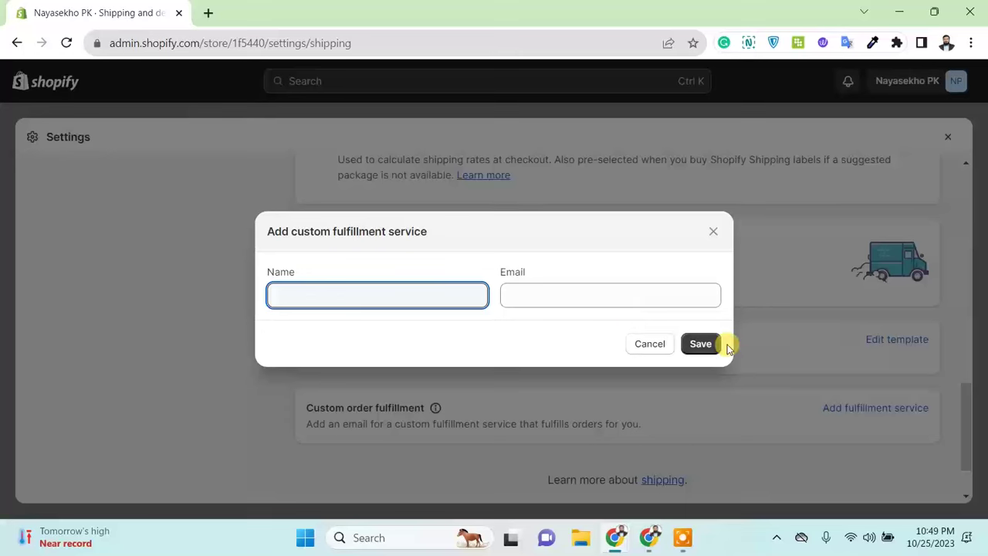
{"action": "left_click", "coordinate": [646, 346]}
{"action": "scroll", "coordinate": [710, 424], "scroll_direction": "down", "scroll_amount": 1}
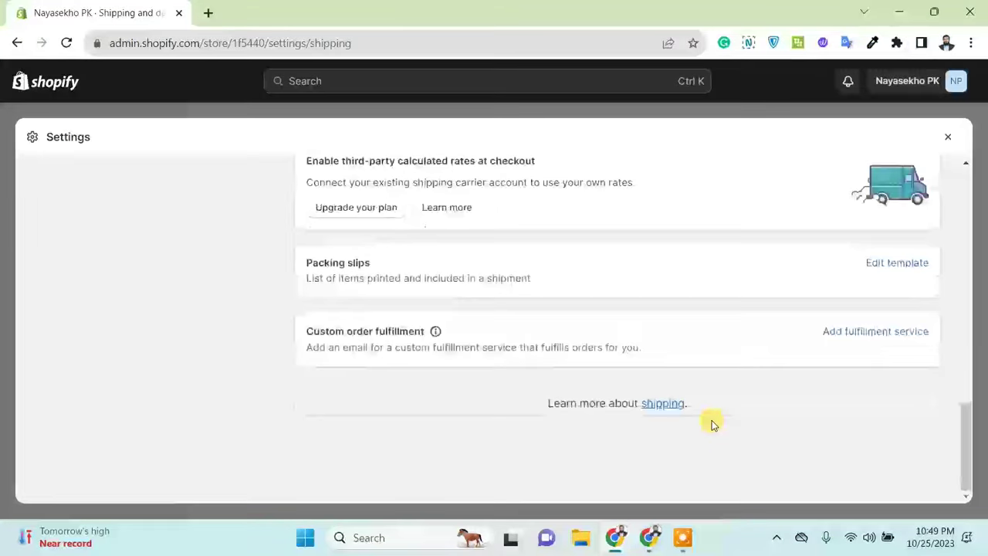